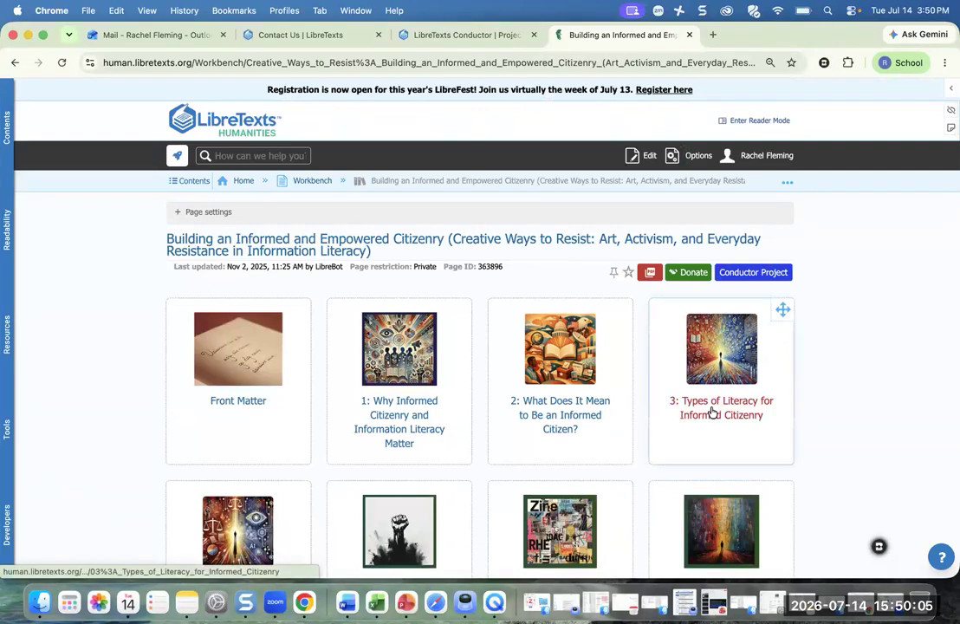
# - Browse chapter 3 and page 3.6, then return to the book page and open chapter 2
pyautogui.click(712, 412)
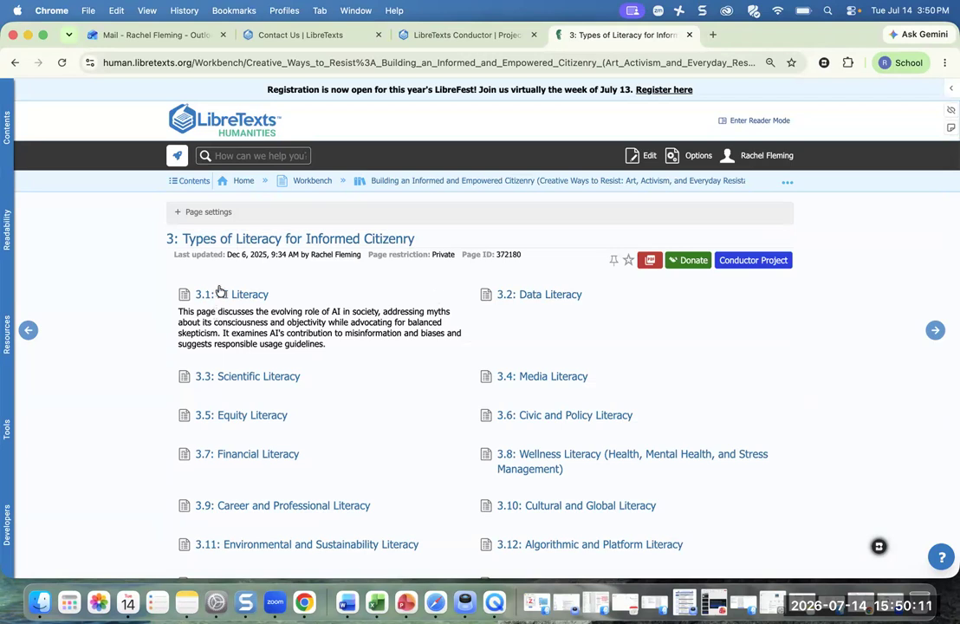
pyautogui.click(596, 416)
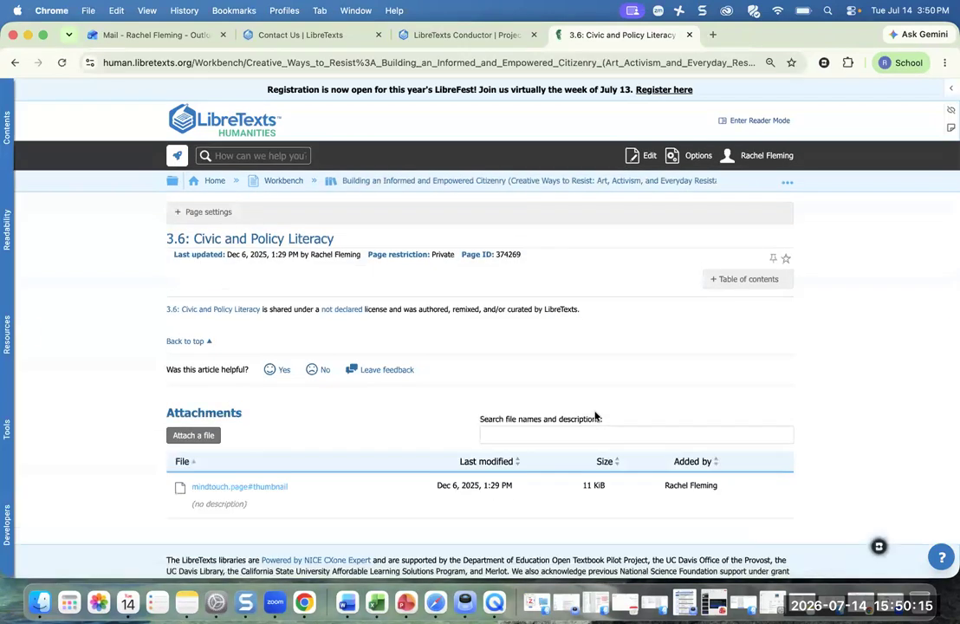
pyautogui.click(563, 183)
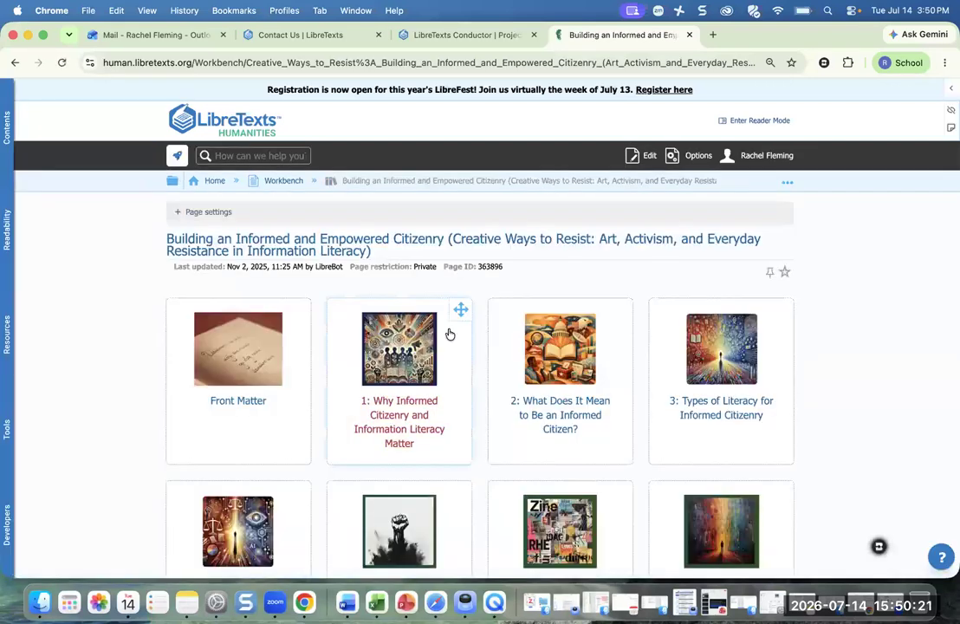
pyautogui.click(542, 403)
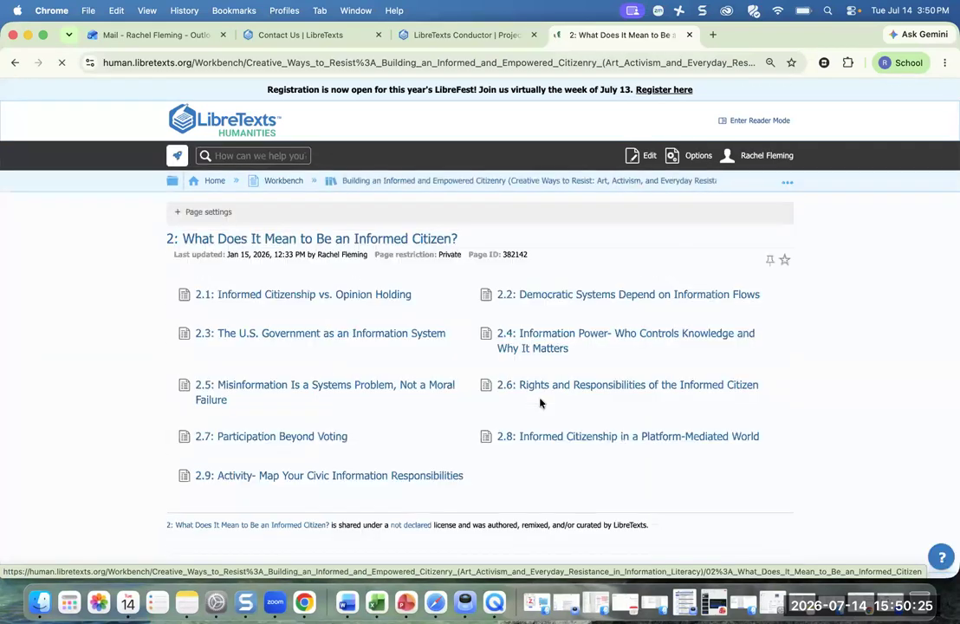
# - Open page 2.1 Informed Citizenship vs. Opinion Holding and scroll through it
pyautogui.click(343, 299)
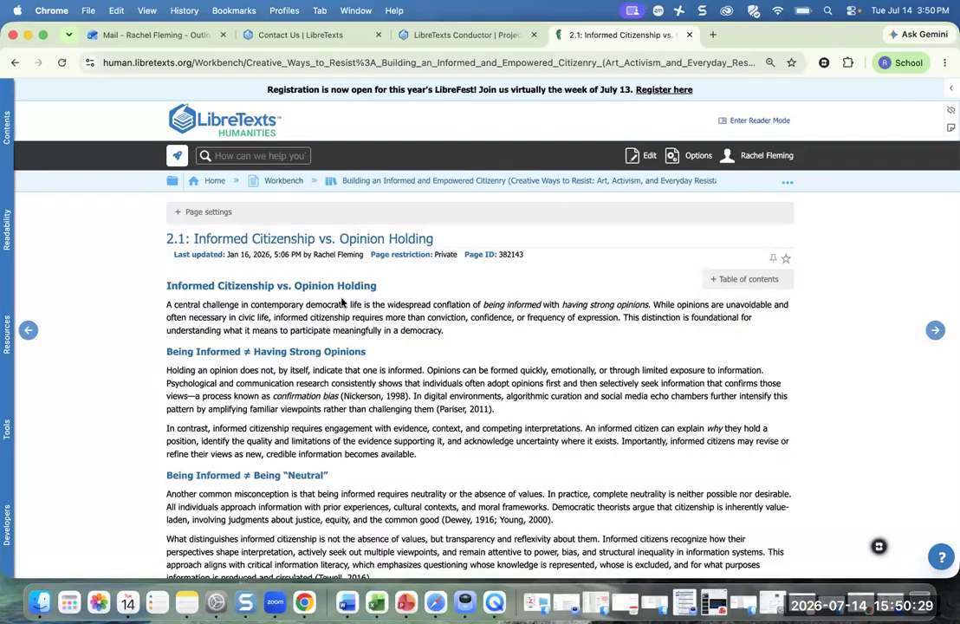
pyautogui.scroll(-15, 414, 390)
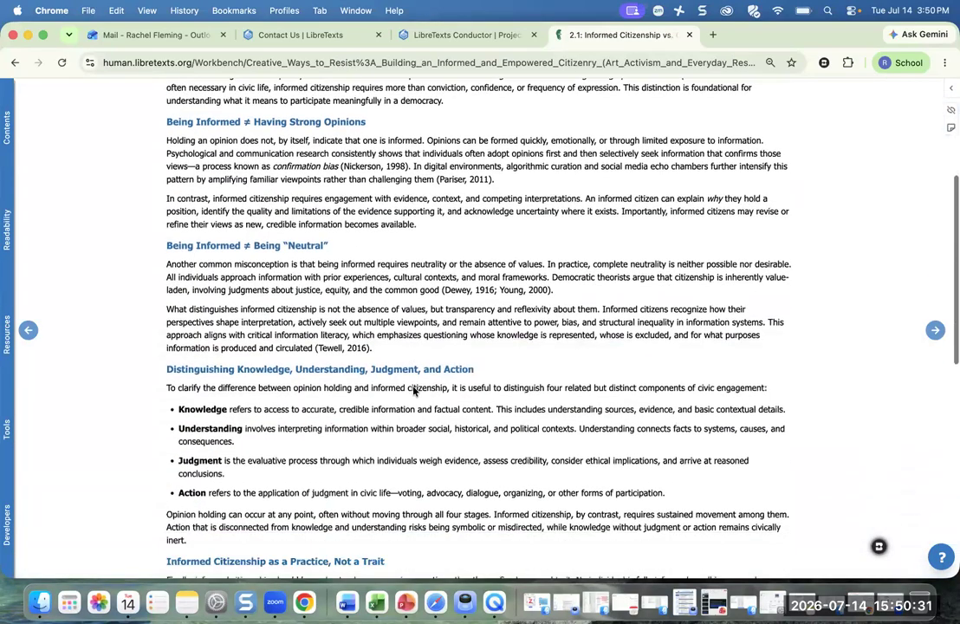
pyautogui.scroll(-3, 414, 390)
pyautogui.scroll(4, 415, 390)
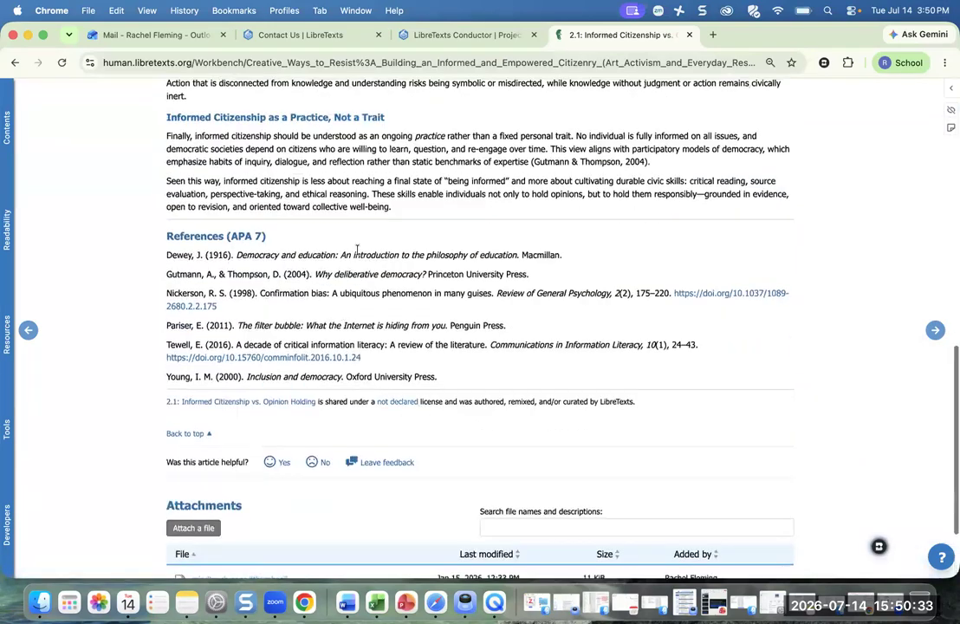
pyautogui.scroll(15, 358, 329)
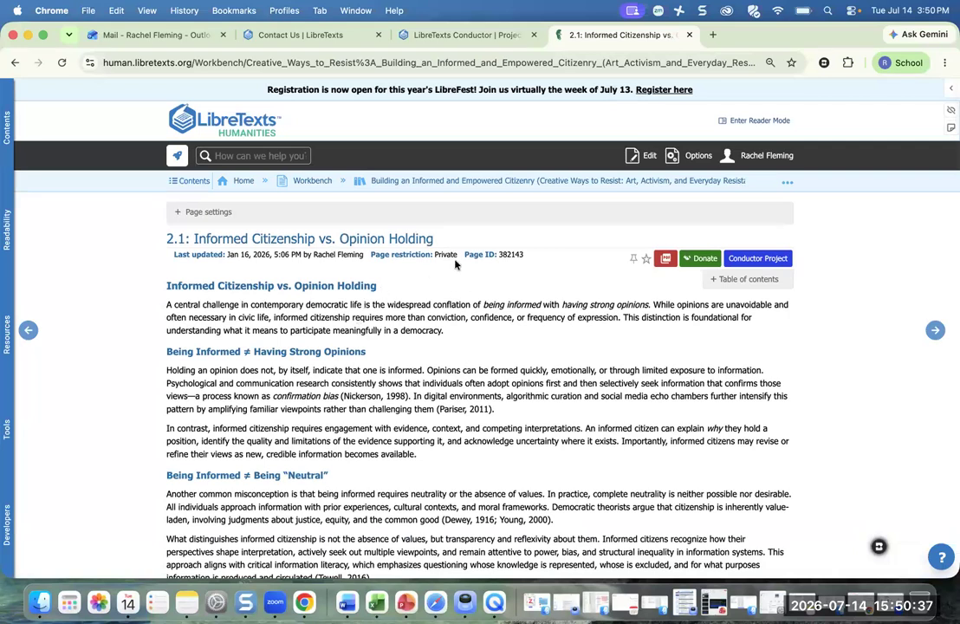
# - Edit page 2.1 and insert an empty line above its main heading
pyautogui.click(649, 156)
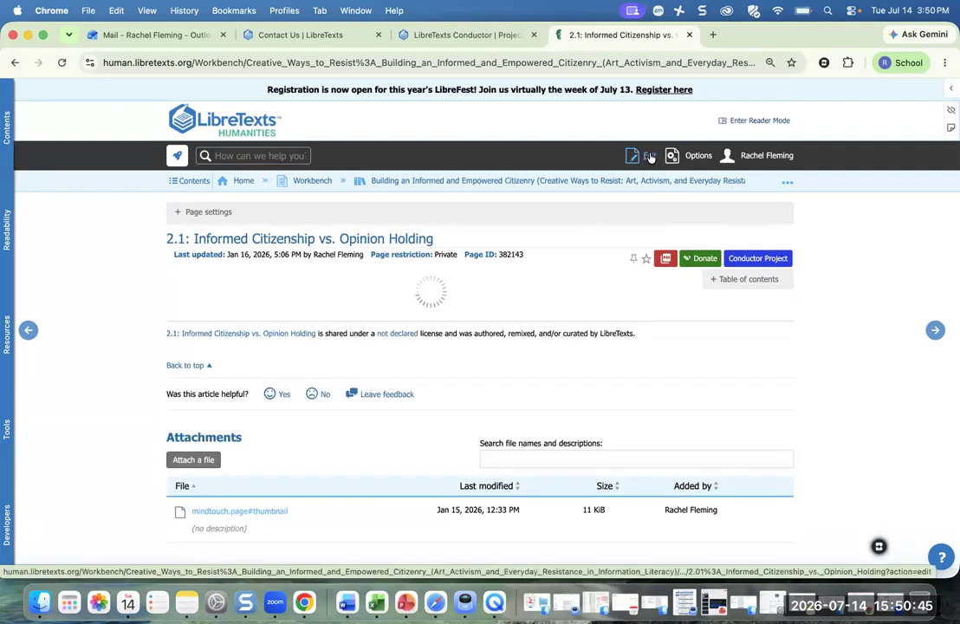
pyautogui.scroll(-1, 475, 427)
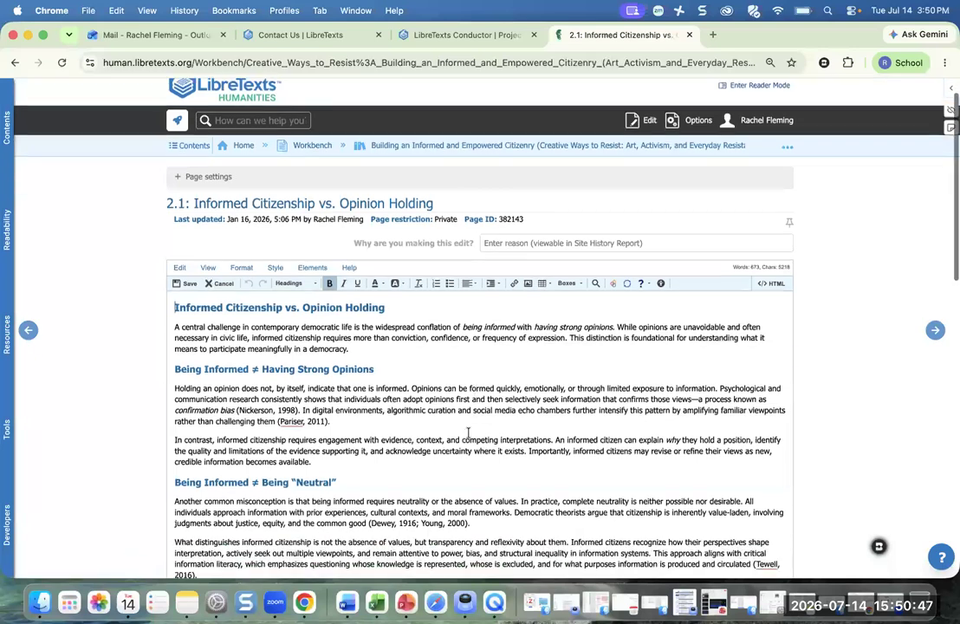
pyautogui.click(267, 310)
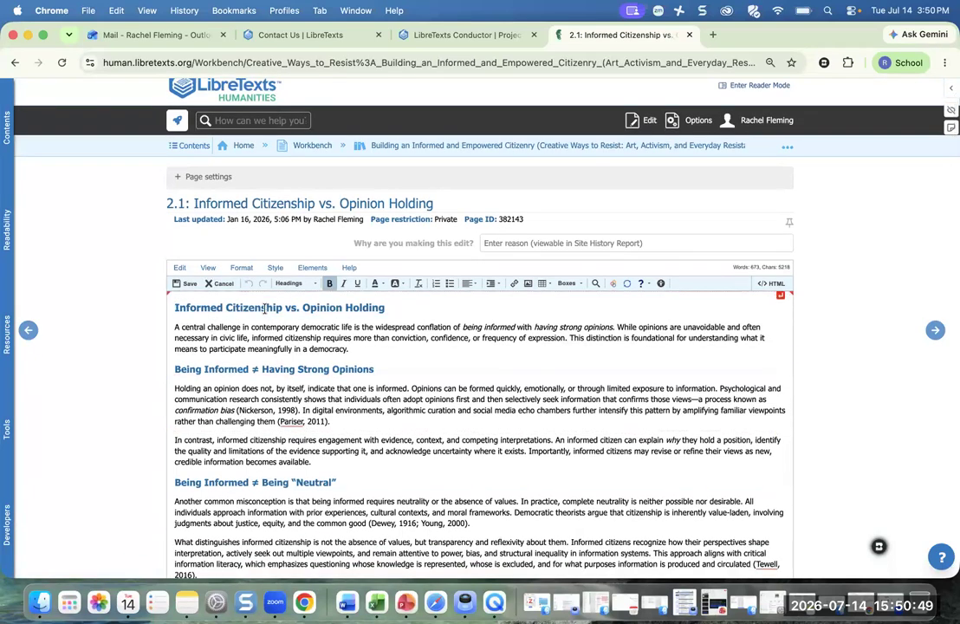
pyautogui.click(291, 283)
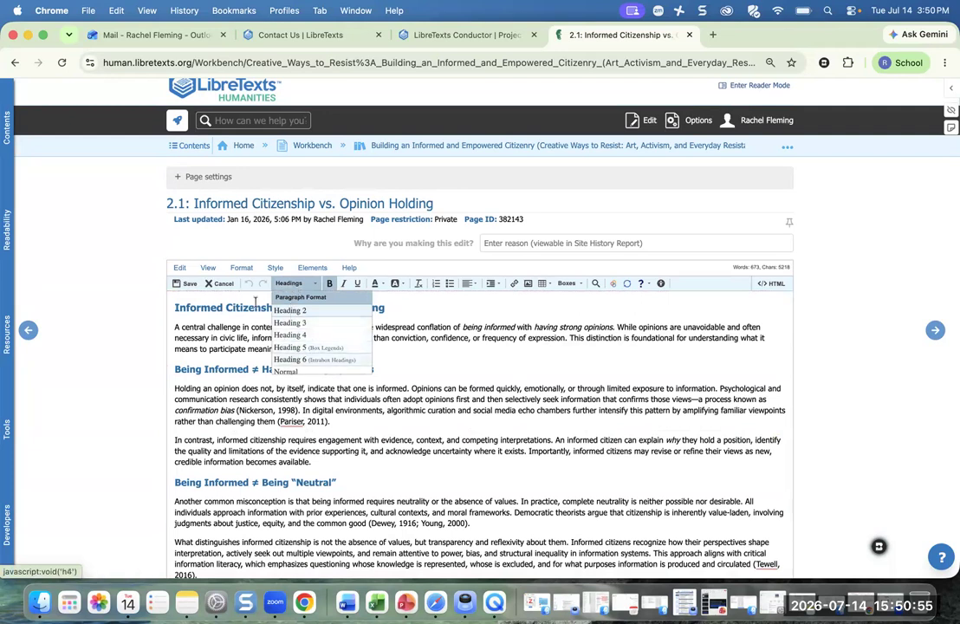
pyautogui.click(176, 306)
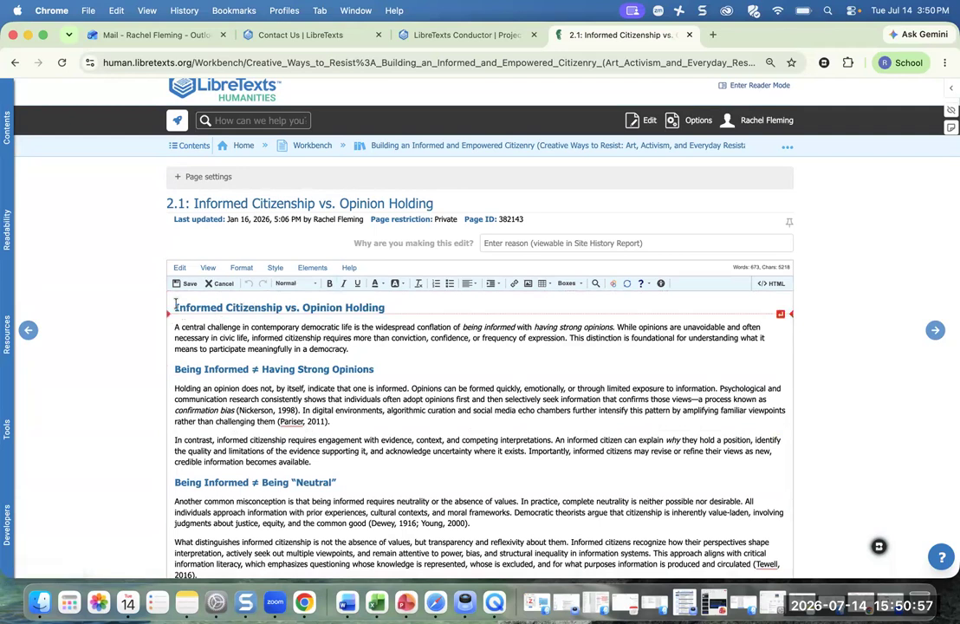
pyautogui.press('Return')
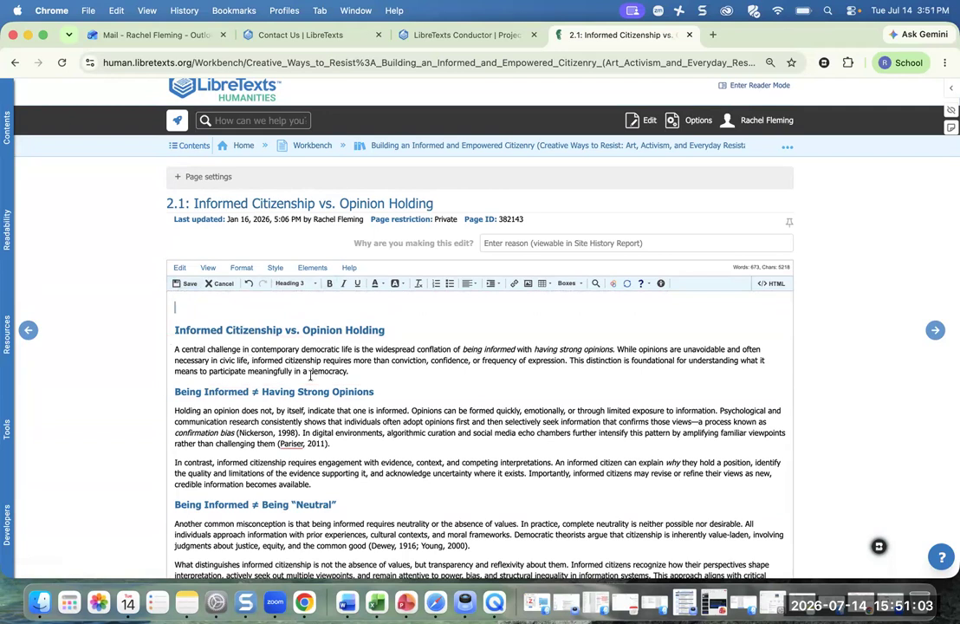
# - Insert a Learning Objectives box at the top of page 2.1
pyautogui.click(334, 329)
pyautogui.click(202, 305)
pyautogui.click(566, 283)
pyautogui.scroll(-3, 575, 345)
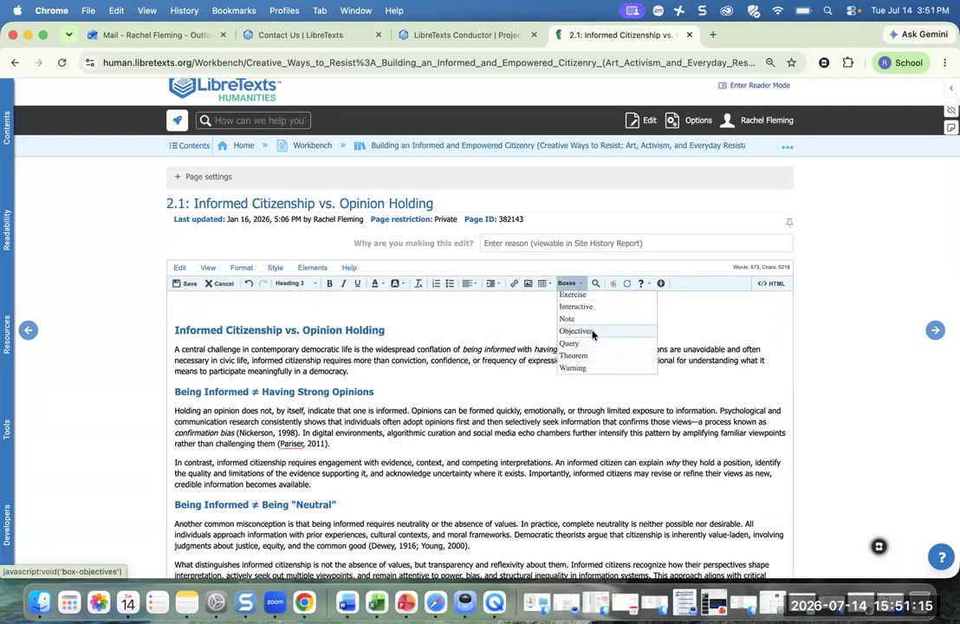
pyautogui.click(576, 331)
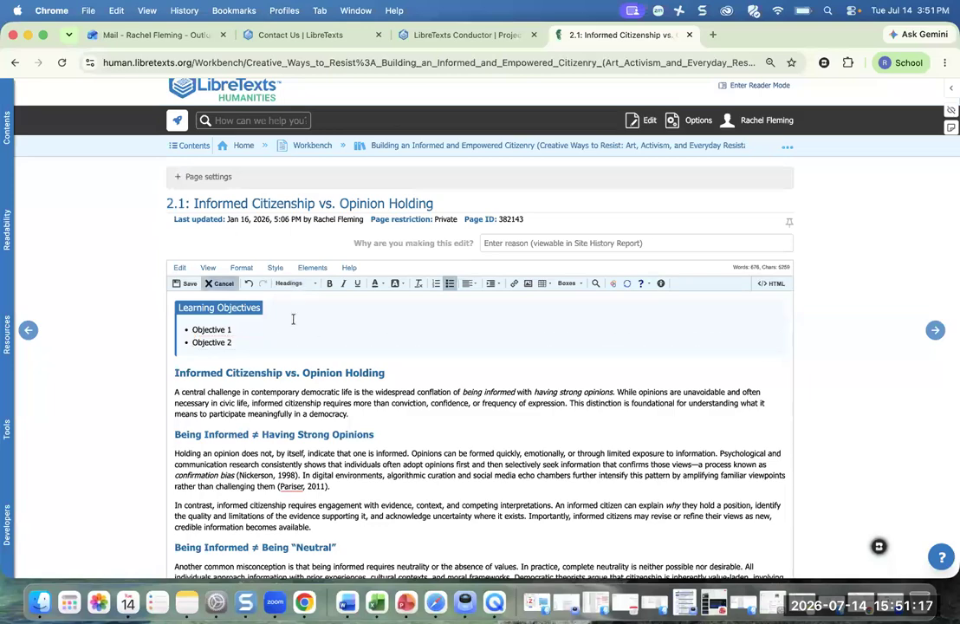
# - Add a blank line above the Distinguishing Knowledge, Understanding, Judgment, and Action heading
pyautogui.scroll(-10, 335, 412)
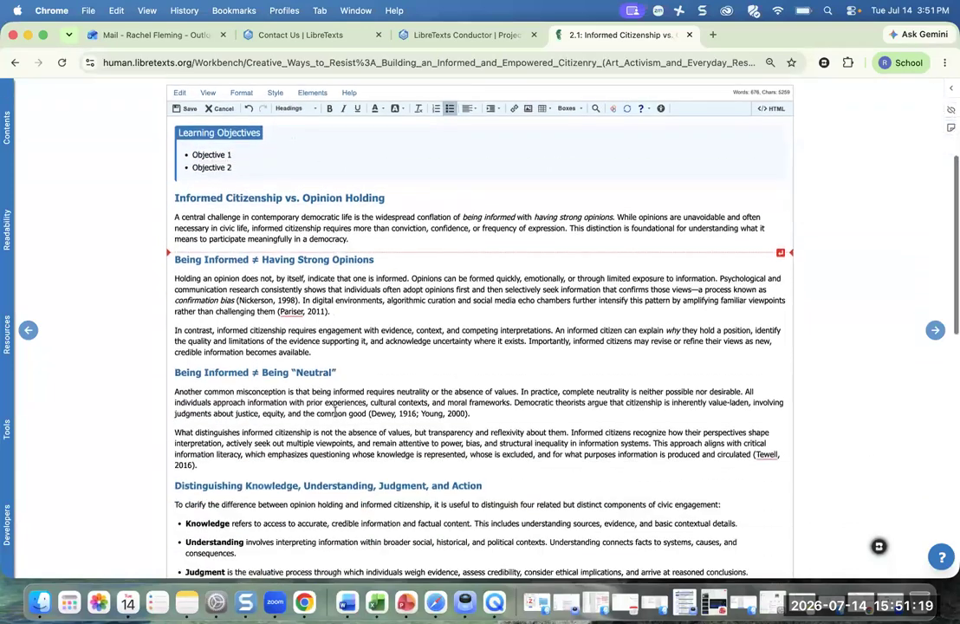
pyautogui.scroll(4, 335, 412)
pyautogui.scroll(1, 330, 413)
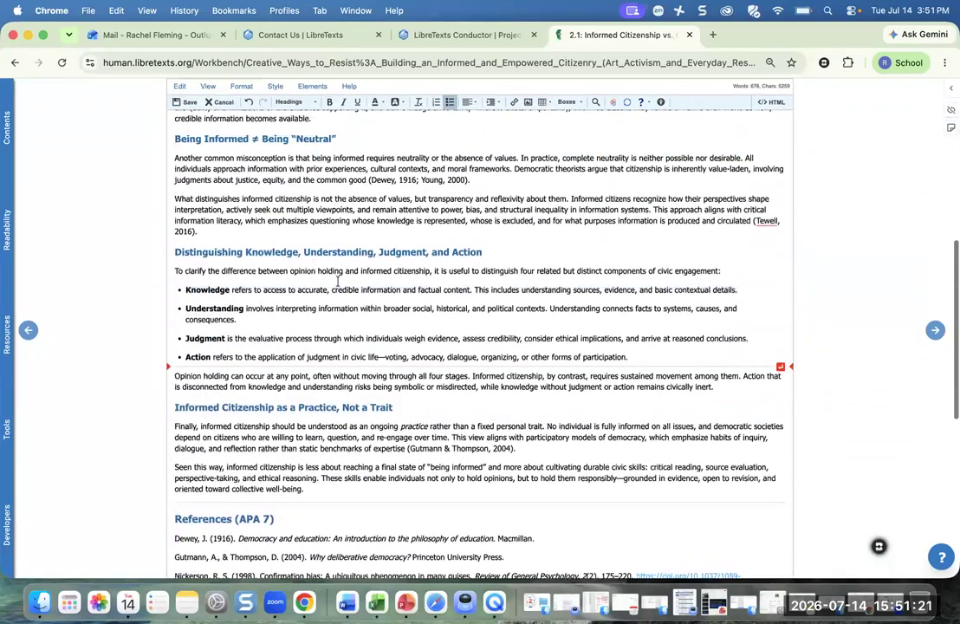
pyautogui.click(257, 236)
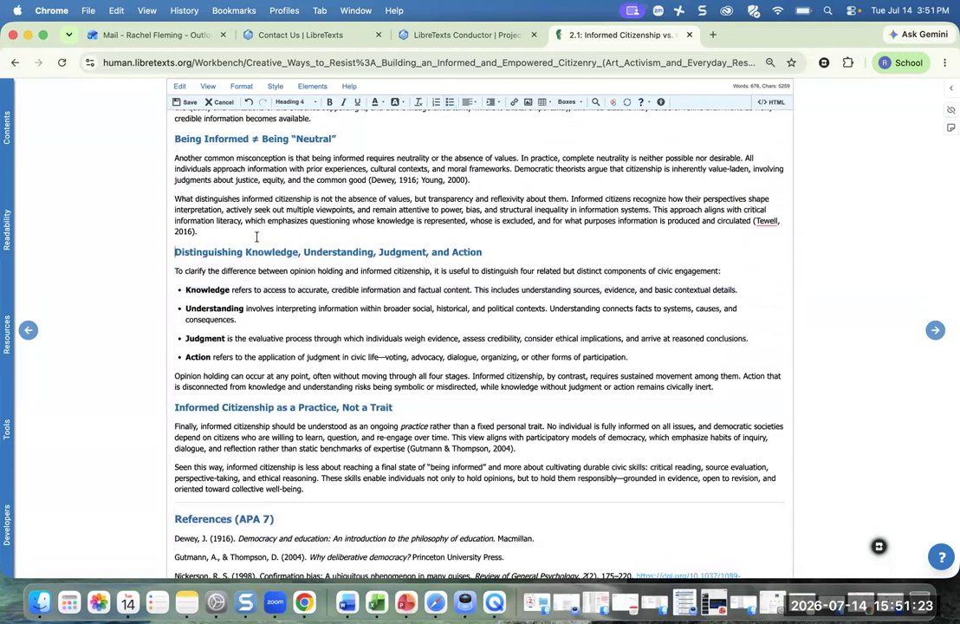
pyautogui.press('Return')
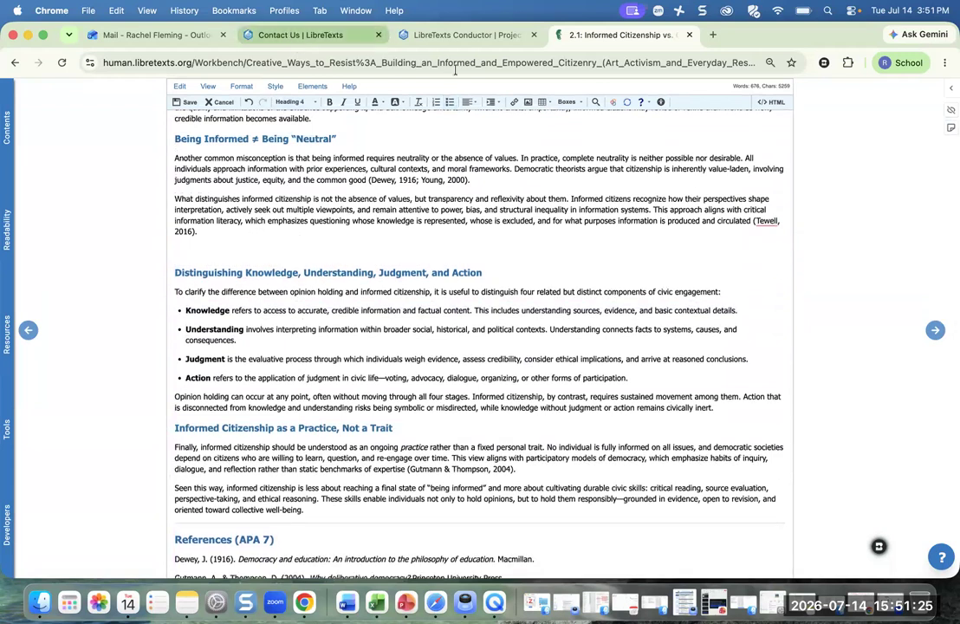
# - Insert an Emphasis box and move the Distinguishing section into it, replacing the sample text
pyautogui.click(566, 101)
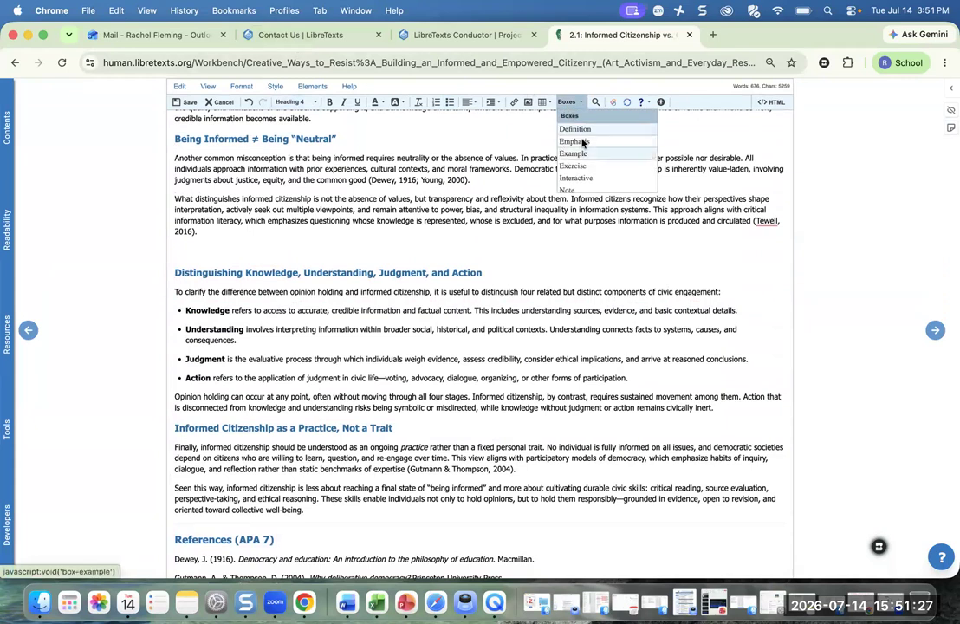
pyautogui.click(576, 140)
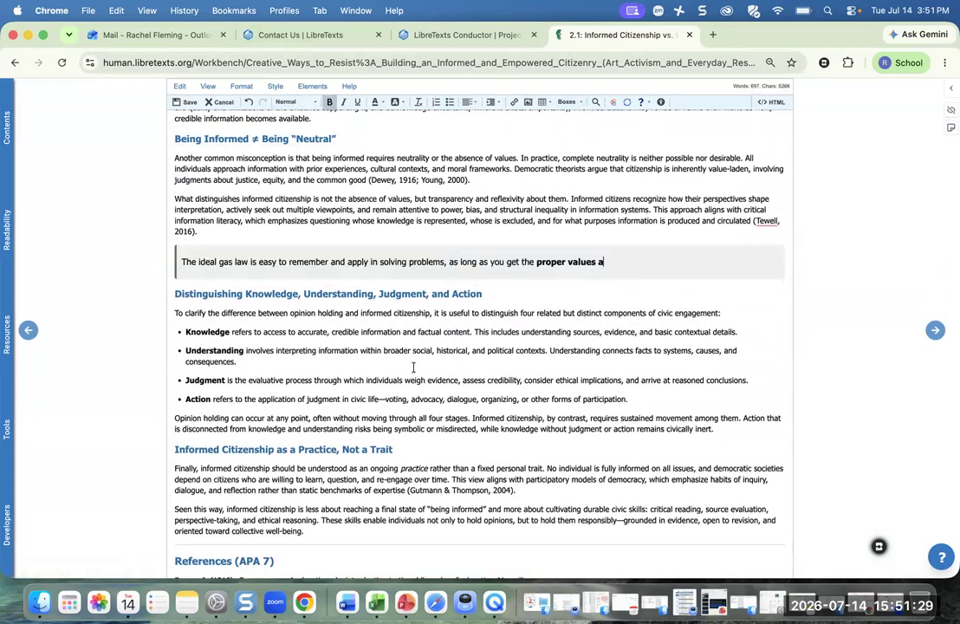
pyautogui.moveTo(174, 294); pyautogui.dragTo(720, 435)
pyautogui.press('super+c')
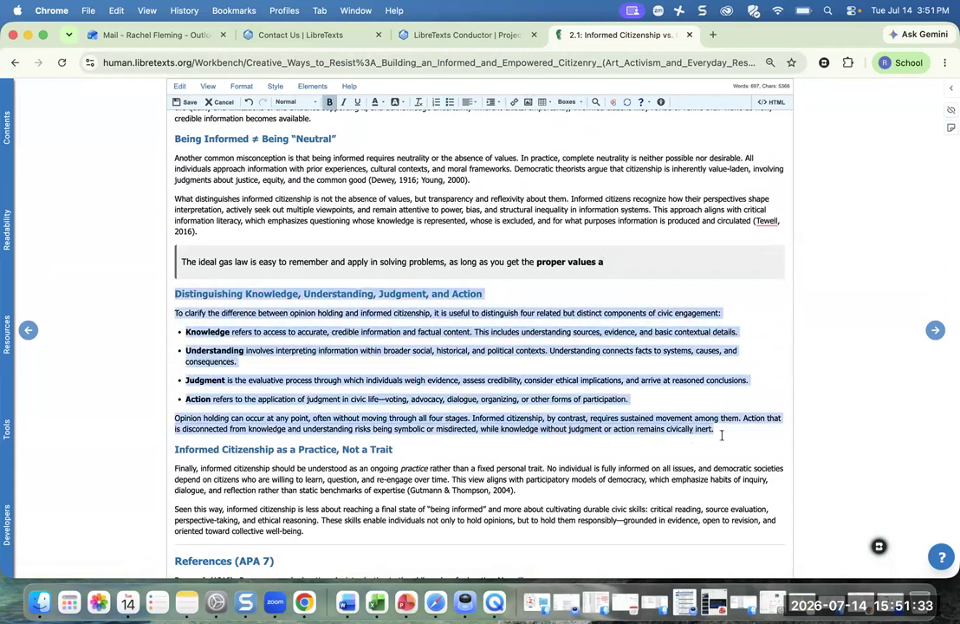
pyautogui.press('BackSpace')
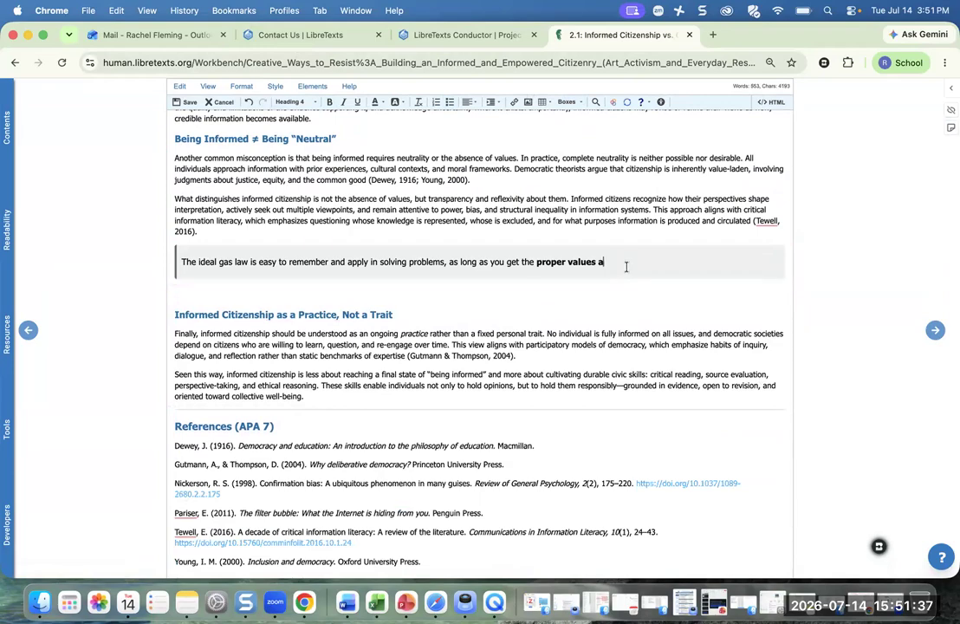
pyautogui.moveTo(631, 263); pyautogui.dragTo(228, 247)
pyautogui.press('super+v')
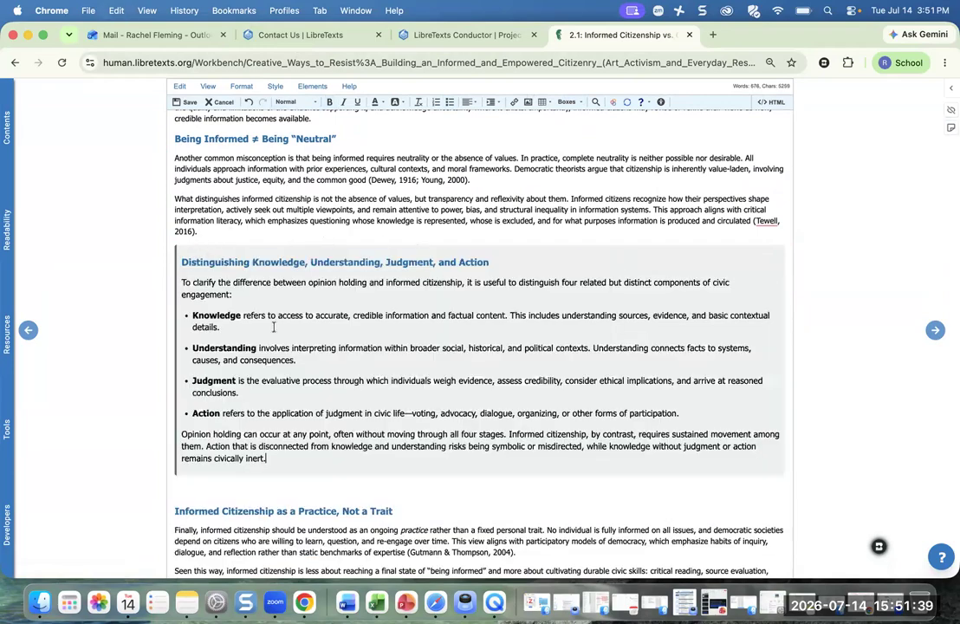
pyautogui.scroll(10, 288, 278)
pyautogui.scroll(-2, 278, 257)
pyautogui.scroll(-1, 278, 257)
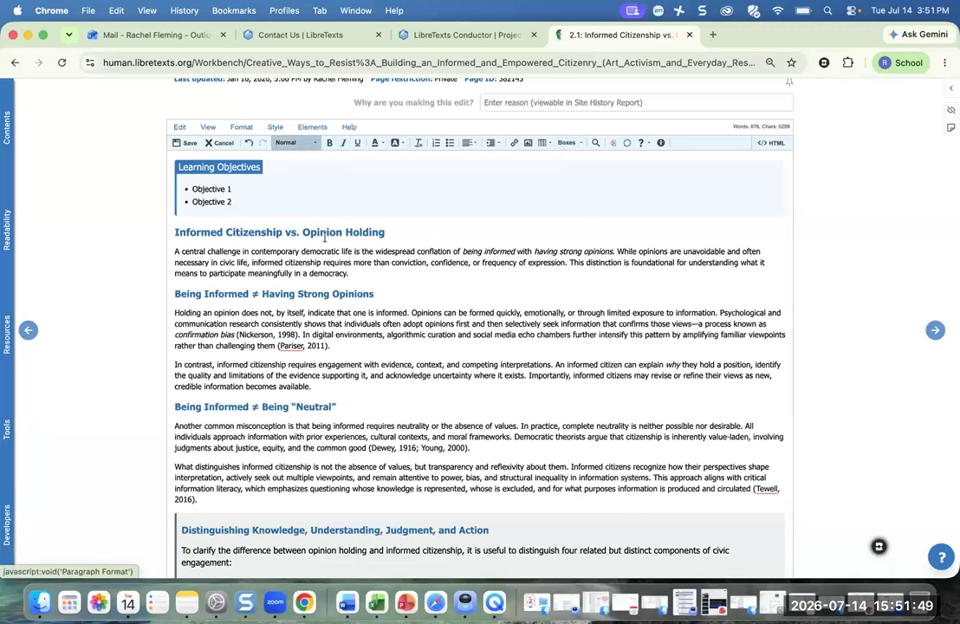
# - Insert the AddFigureCenterRight figure template below the Having Strong Opinions paragraphs and save page 2.1
pyautogui.scroll(-5, 319, 286)
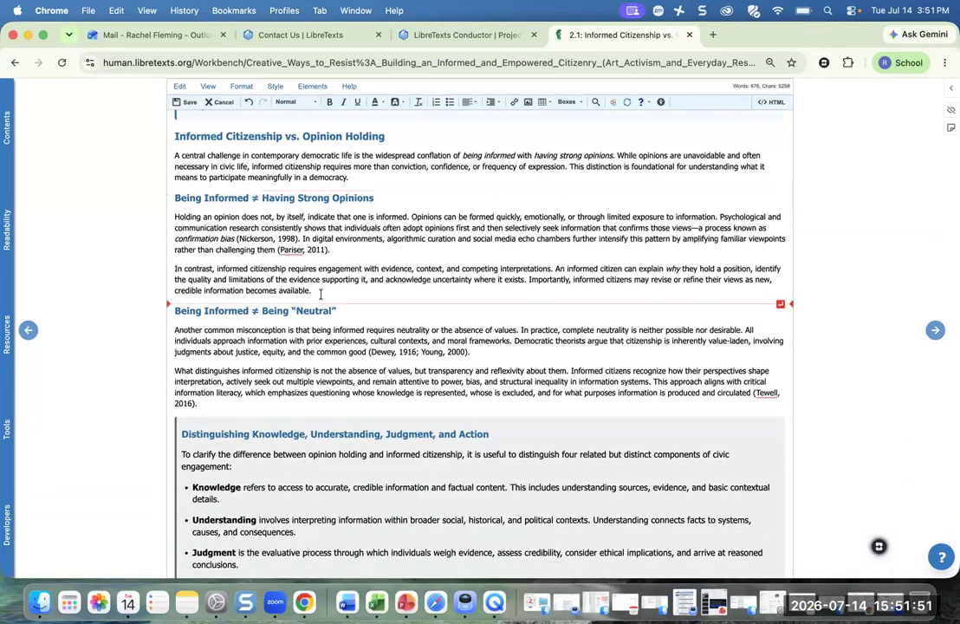
pyautogui.click(327, 290)
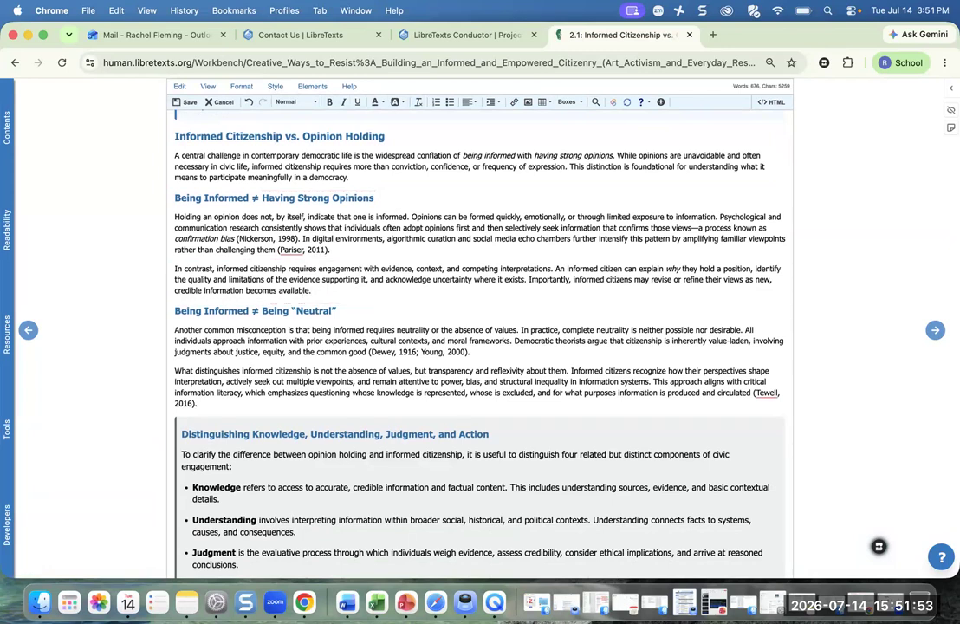
pyautogui.press('Return')
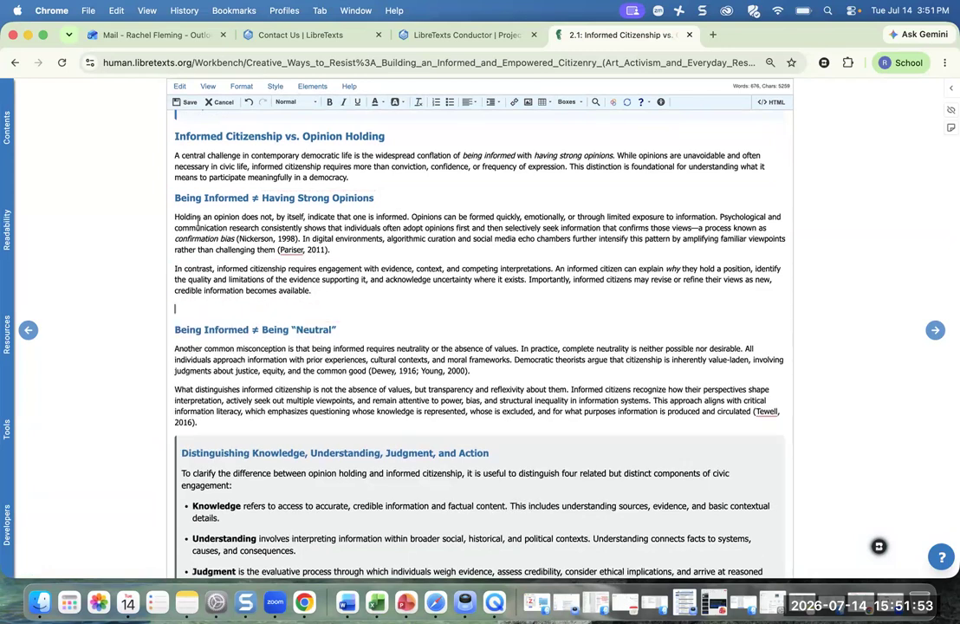
pyautogui.click(304, 91)
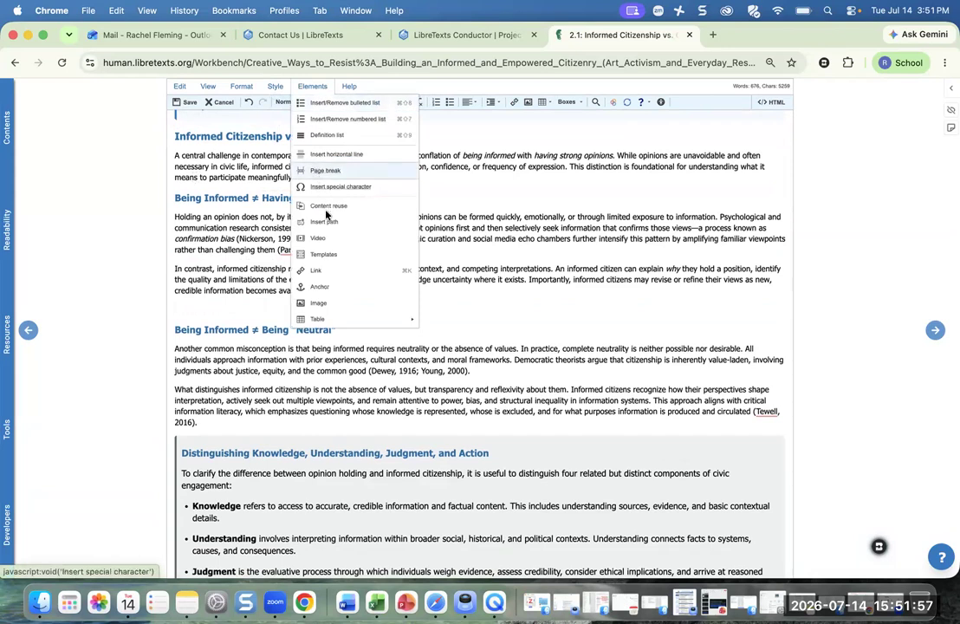
pyautogui.click(324, 256)
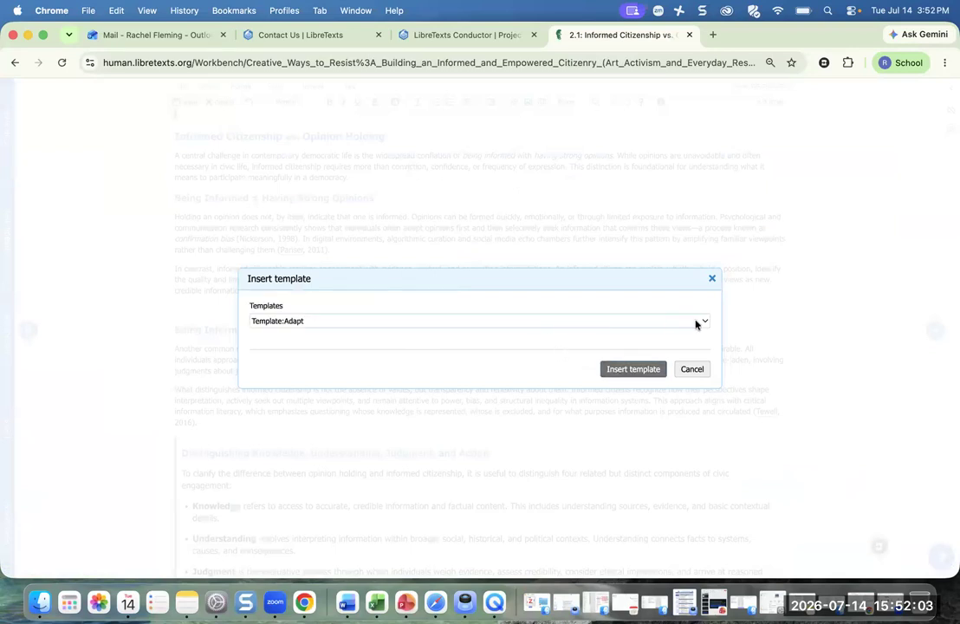
pyautogui.click(699, 323)
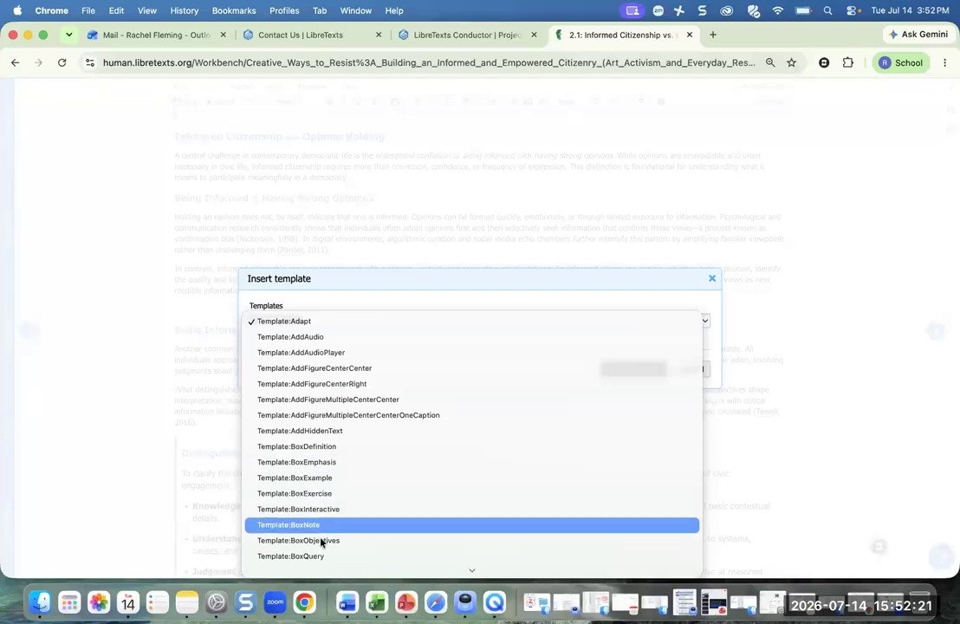
pyautogui.scroll(-5, 349, 477)
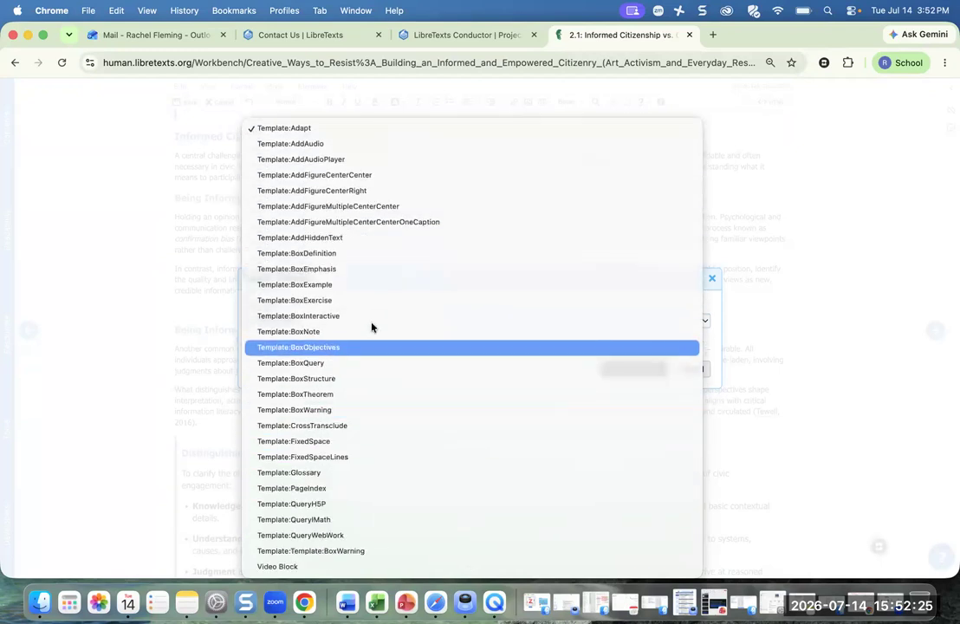
pyautogui.click(318, 191)
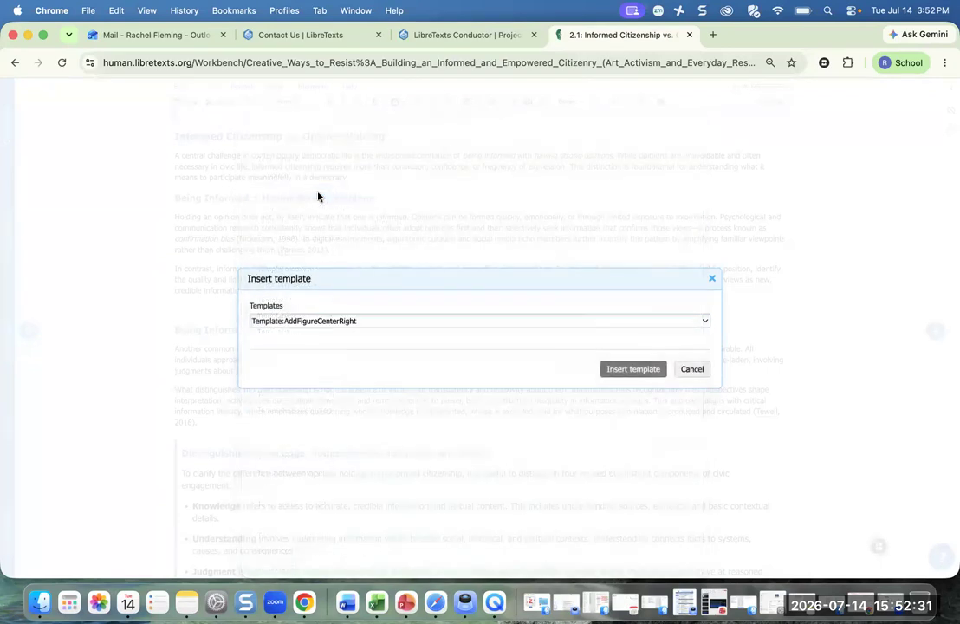
pyautogui.click(655, 369)
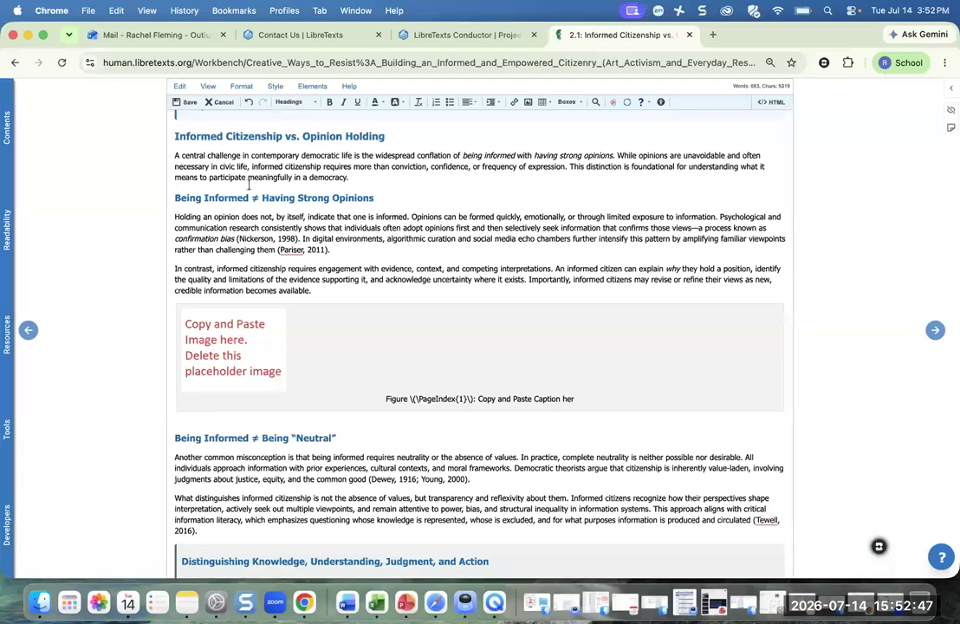
pyautogui.click(191, 104)
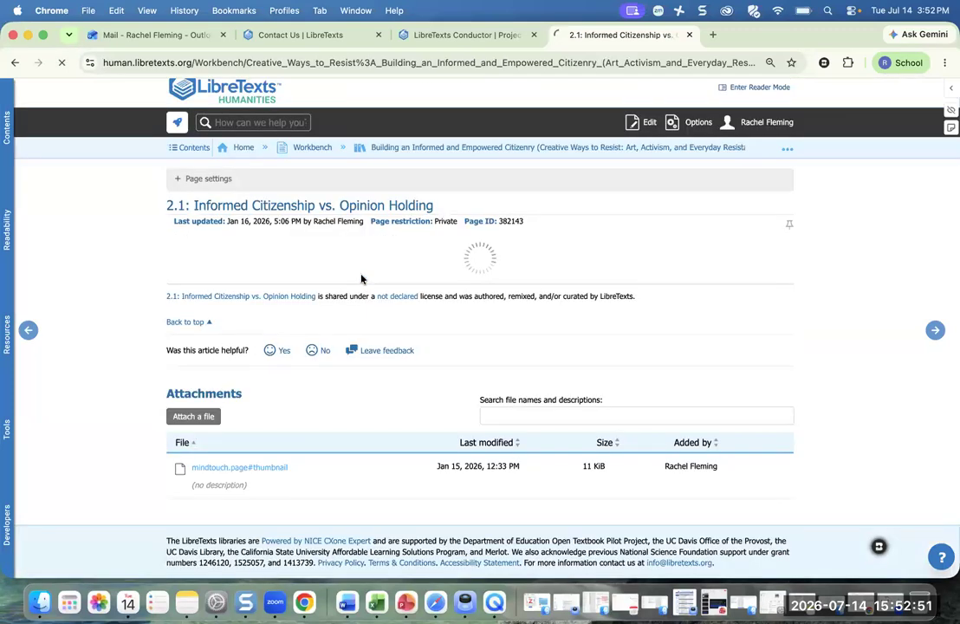
# - Review saved page 2.1, return to the book's main page, and switch to its Conductor project
pyautogui.scroll(-5, 445, 358)
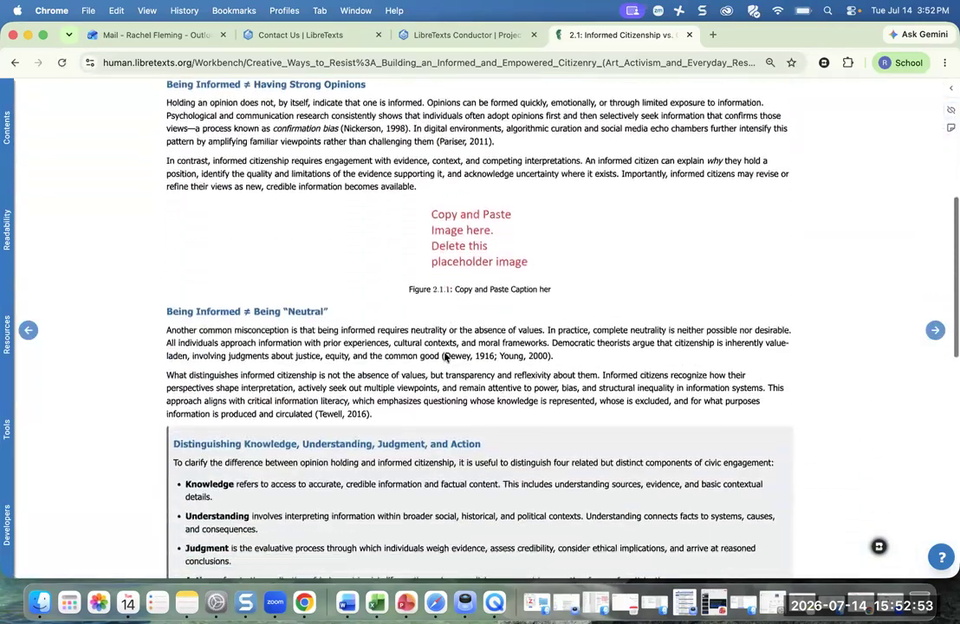
pyautogui.scroll(-10, 445, 357)
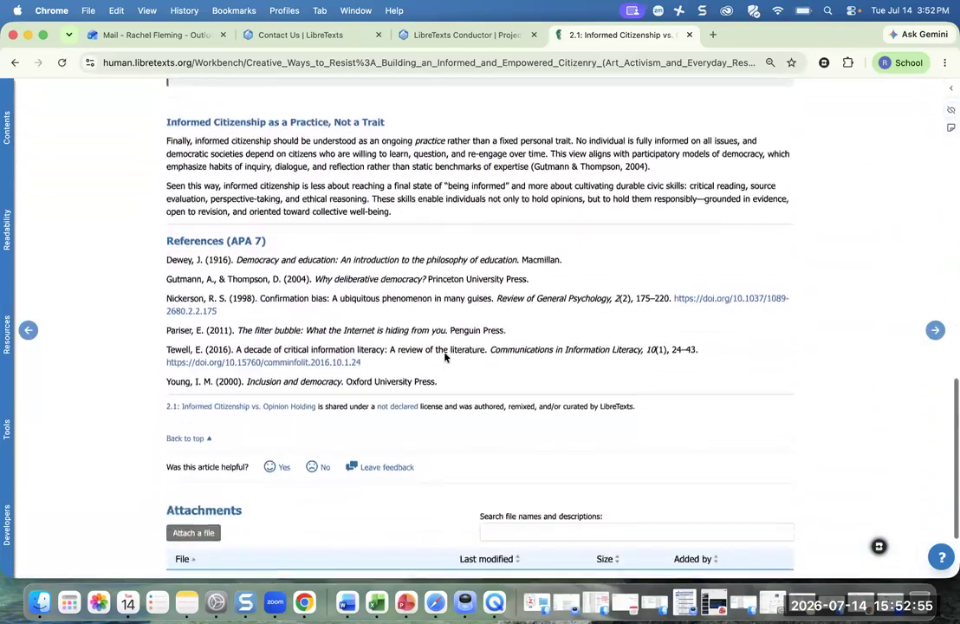
pyautogui.scroll(15, 446, 357)
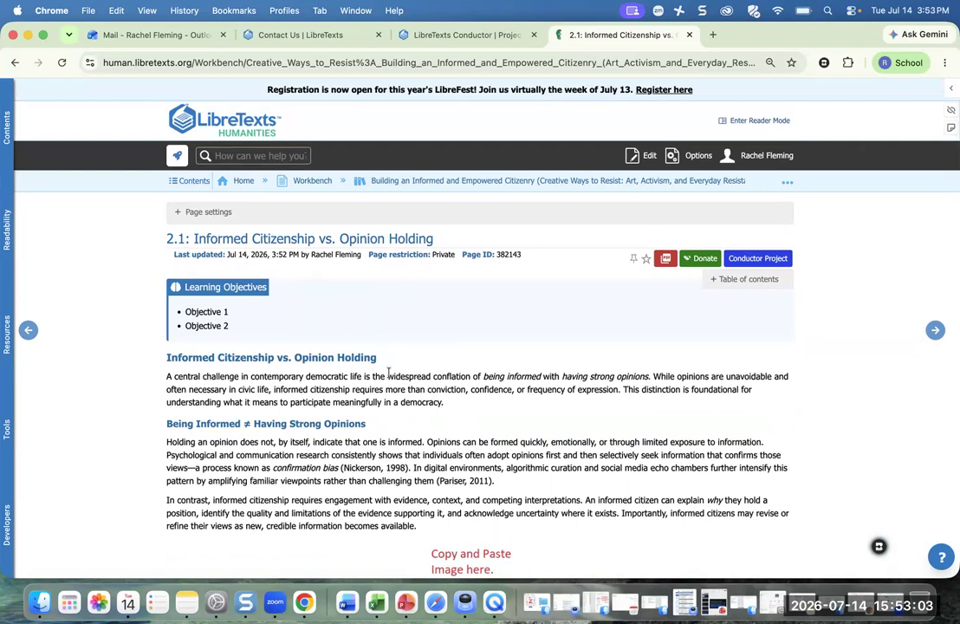
pyautogui.scroll(-2, 393, 382)
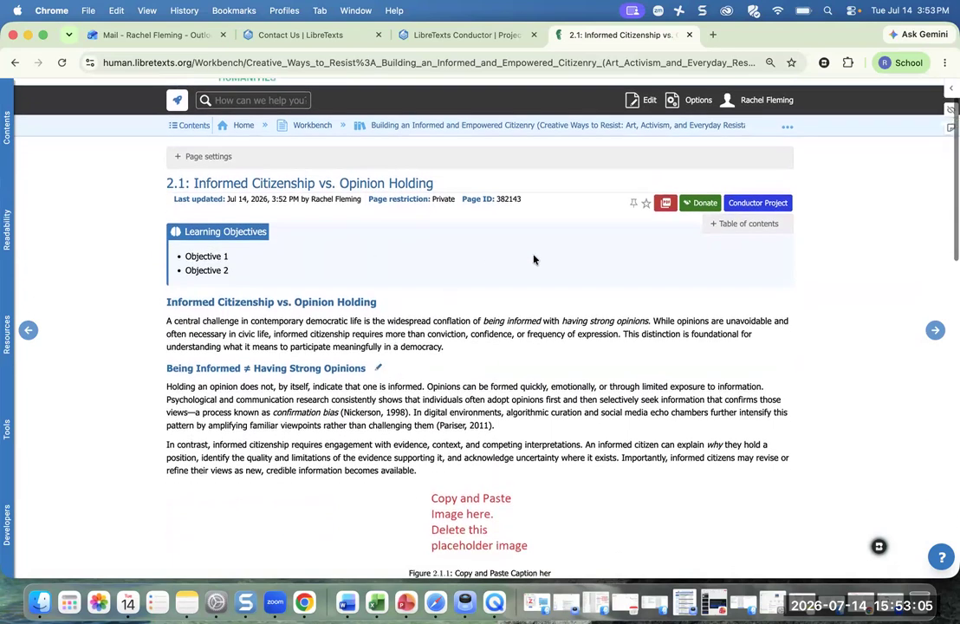
pyautogui.scroll(1, 520, 251)
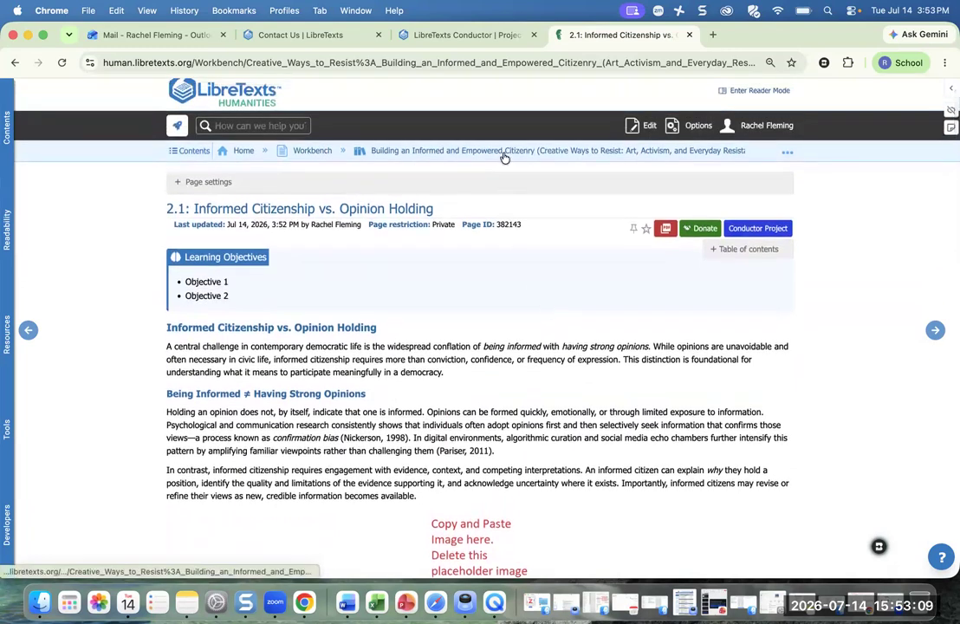
pyautogui.click(504, 152)
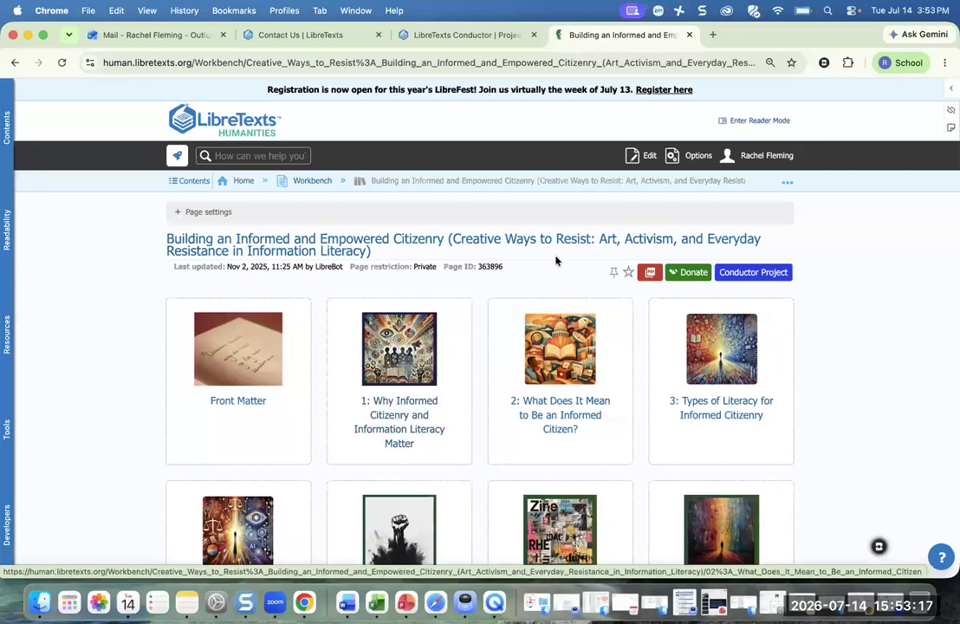
pyautogui.click(476, 36)
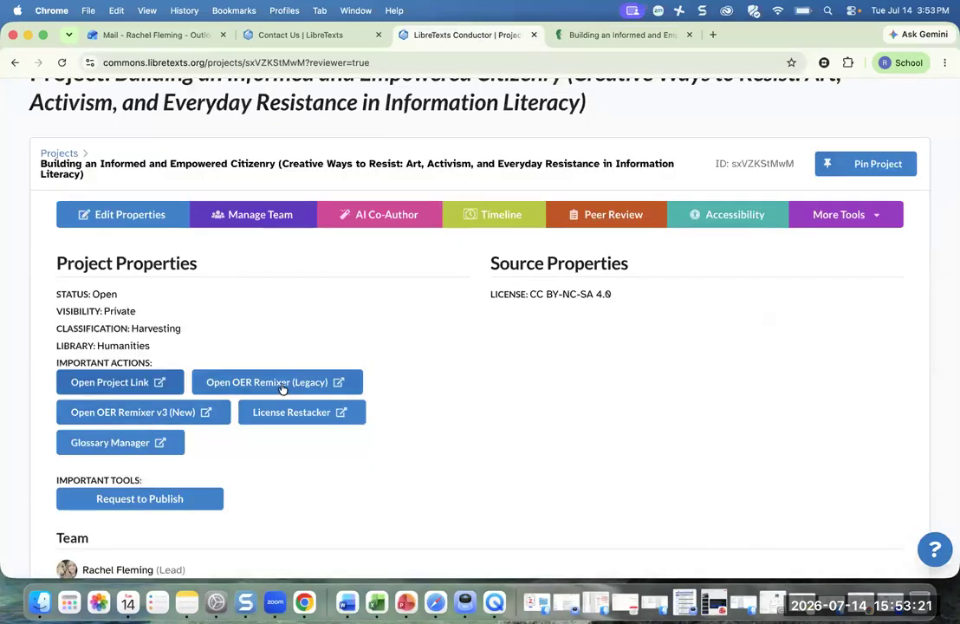
# - In the legacy OER Remixer, add a Back Matter page titled 'Template'
pyautogui.click(281, 386)
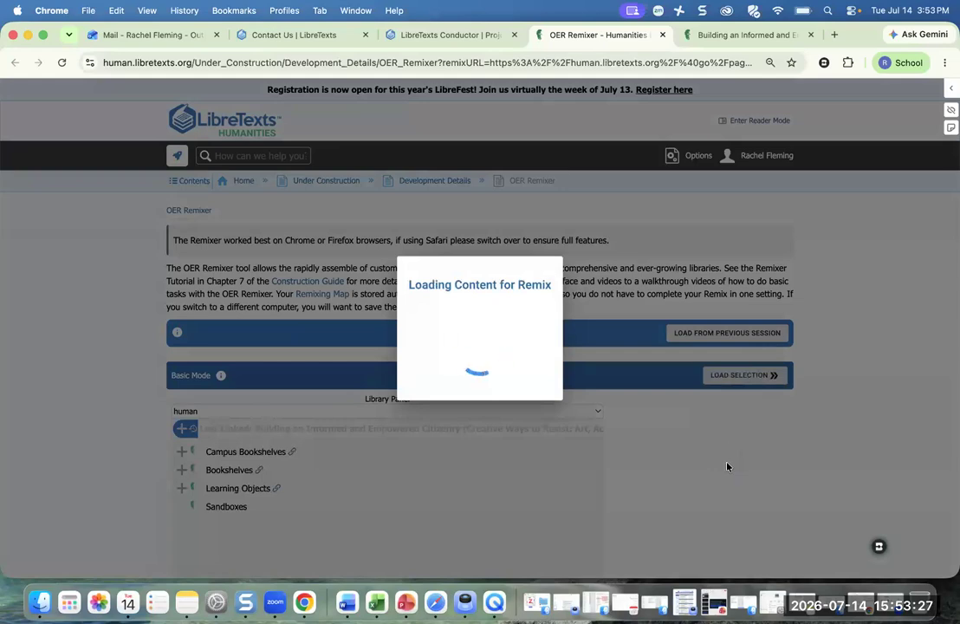
pyautogui.scroll(-2, 729, 467)
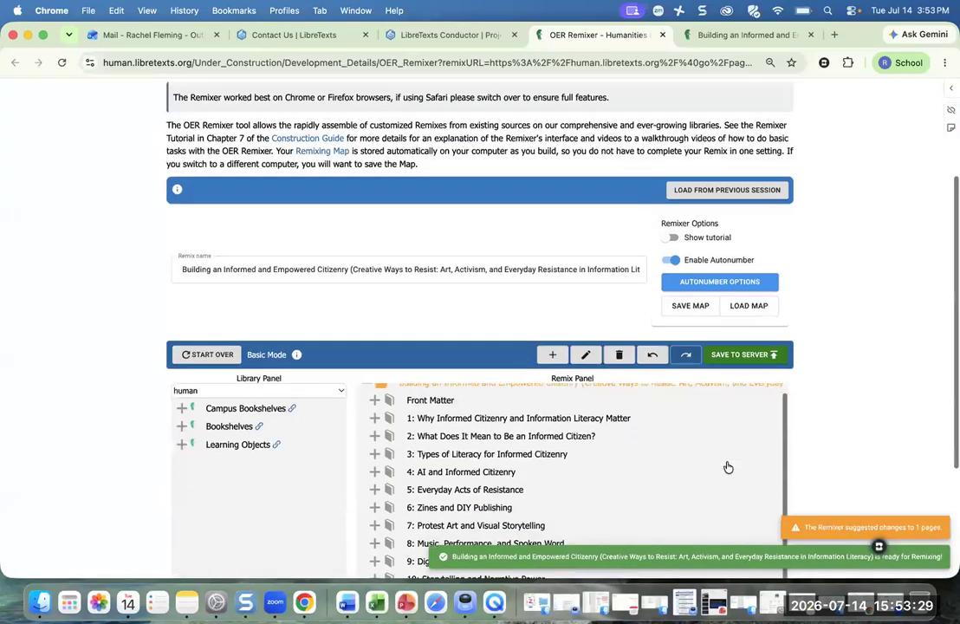
pyautogui.scroll(-3, 728, 466)
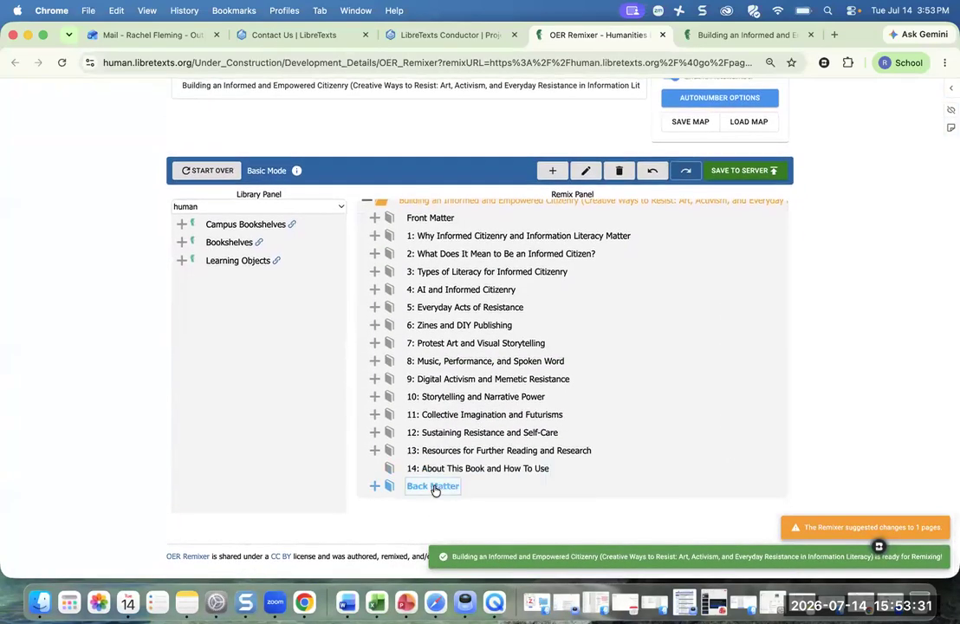
pyautogui.click(554, 171)
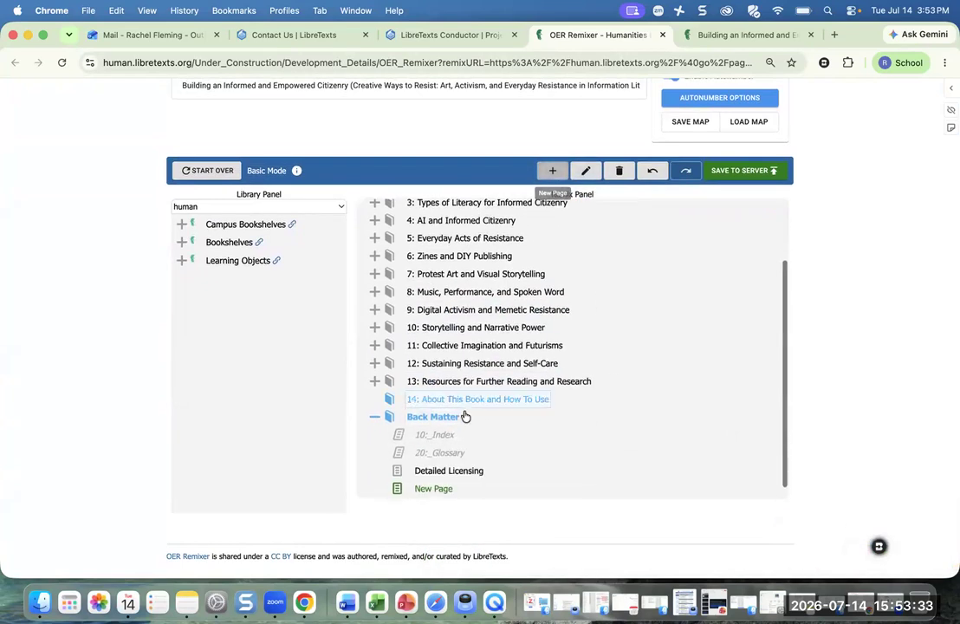
pyautogui.doubleClick(424, 490)
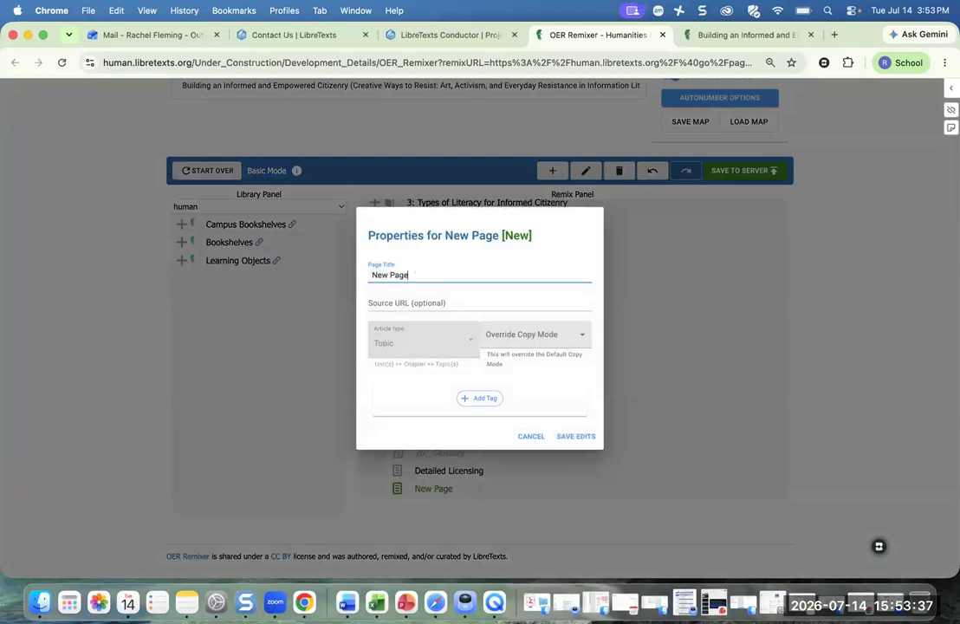
pyautogui.press('BackSpace')
pyautogui.press('BackSpace')
pyautogui.press('BackSpace')
pyautogui.press('BackSpace')
pyautogui.press('BackSpace')
pyautogui.press('BackSpace')
pyautogui.press('BackSpace')
pyautogui.write('Template')
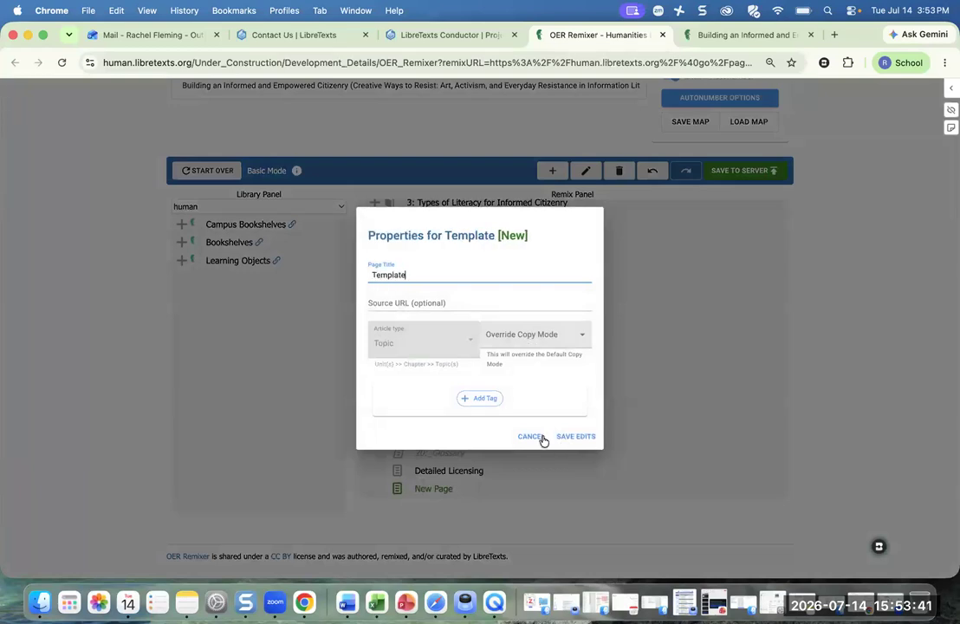
pyautogui.click(574, 442)
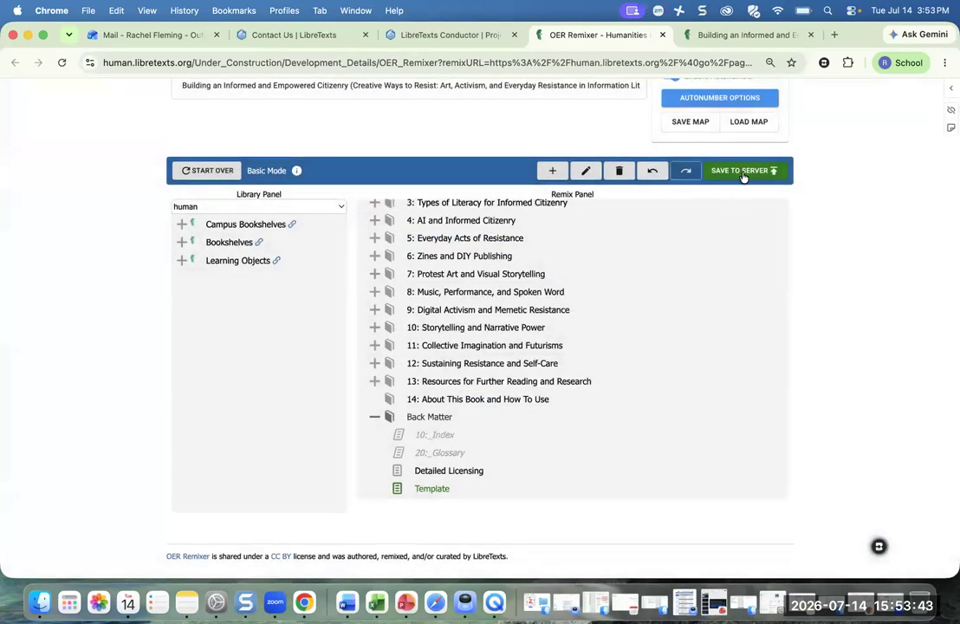
# - Publish the remix changes to the server and open the updated book
pyautogui.click(743, 172)
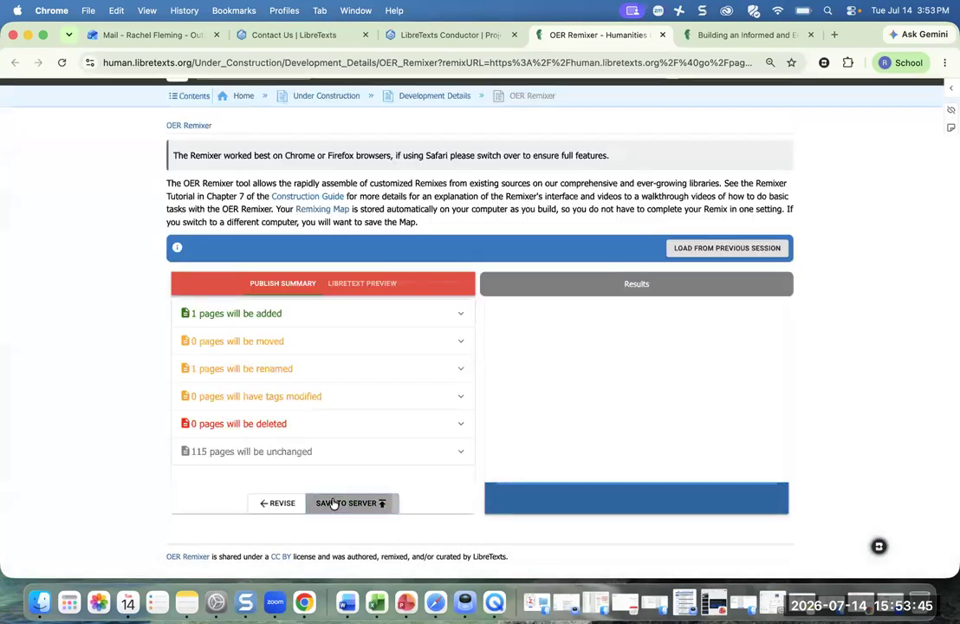
pyautogui.click(333, 503)
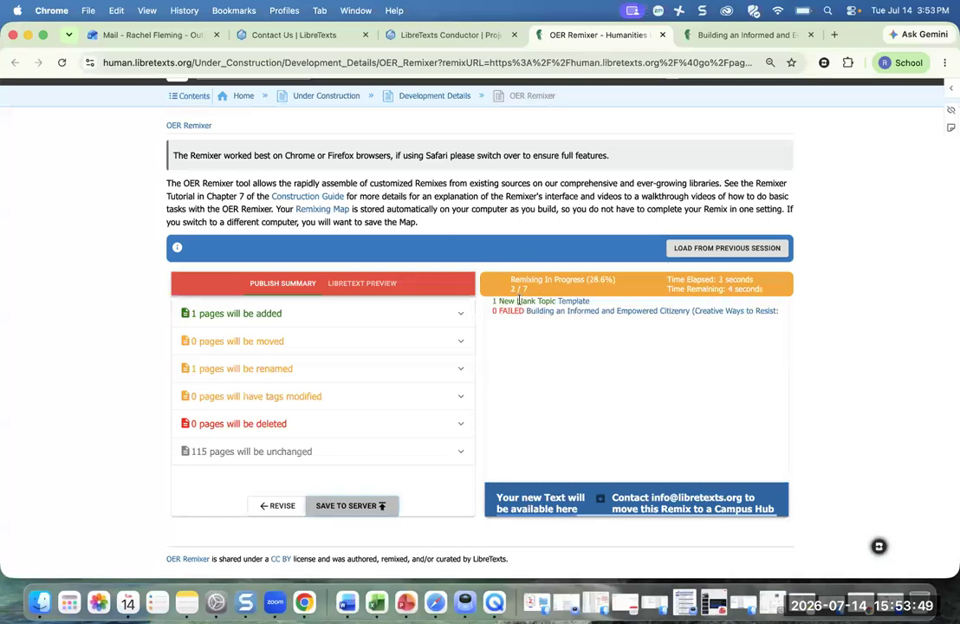
pyautogui.click(531, 501)
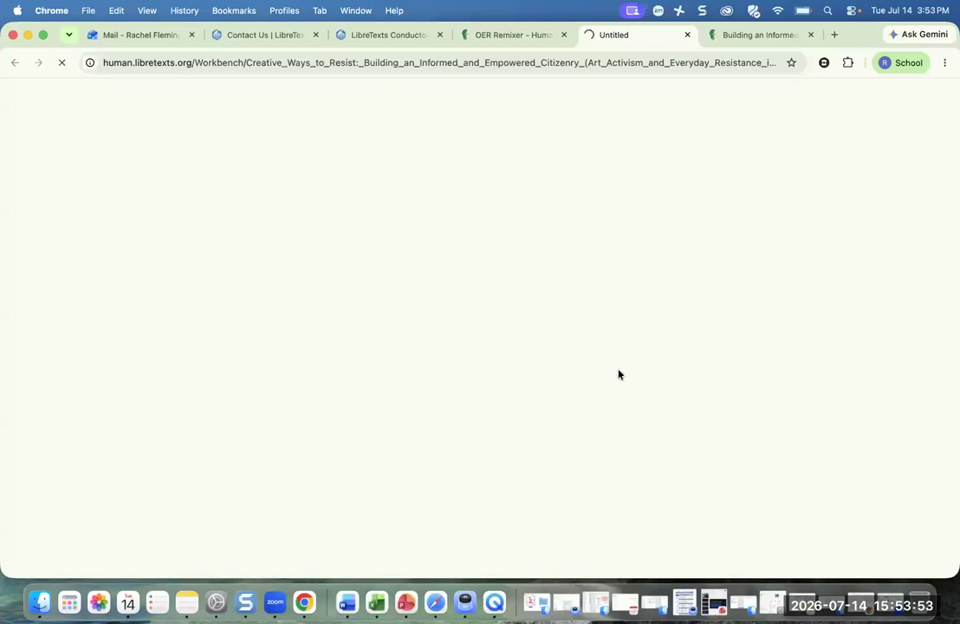
# - Edit the Template page and add 'Title of Section' formatted as Heading 2
pyautogui.scroll(-10, 633, 349)
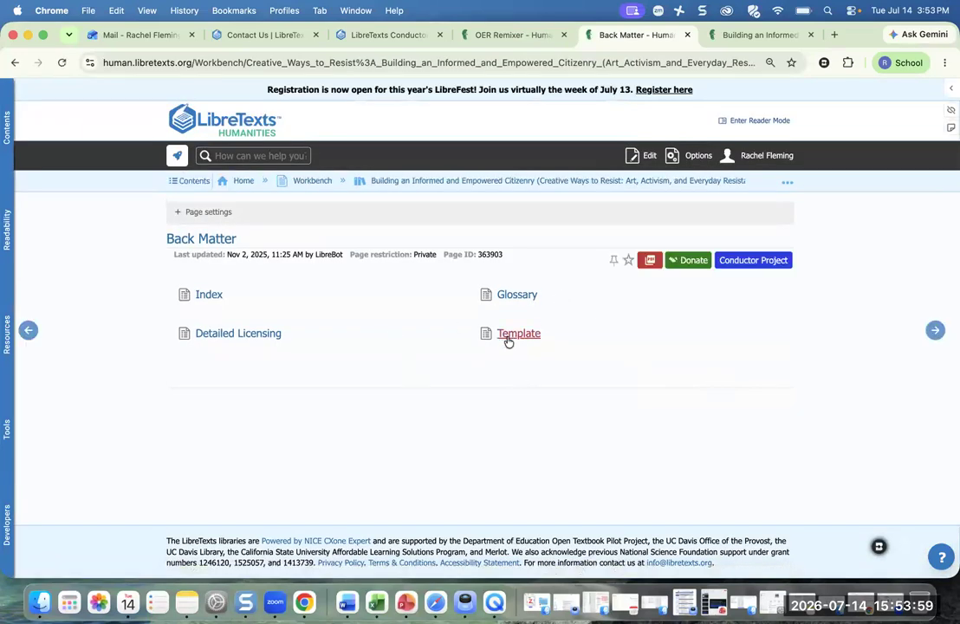
pyautogui.click(509, 339)
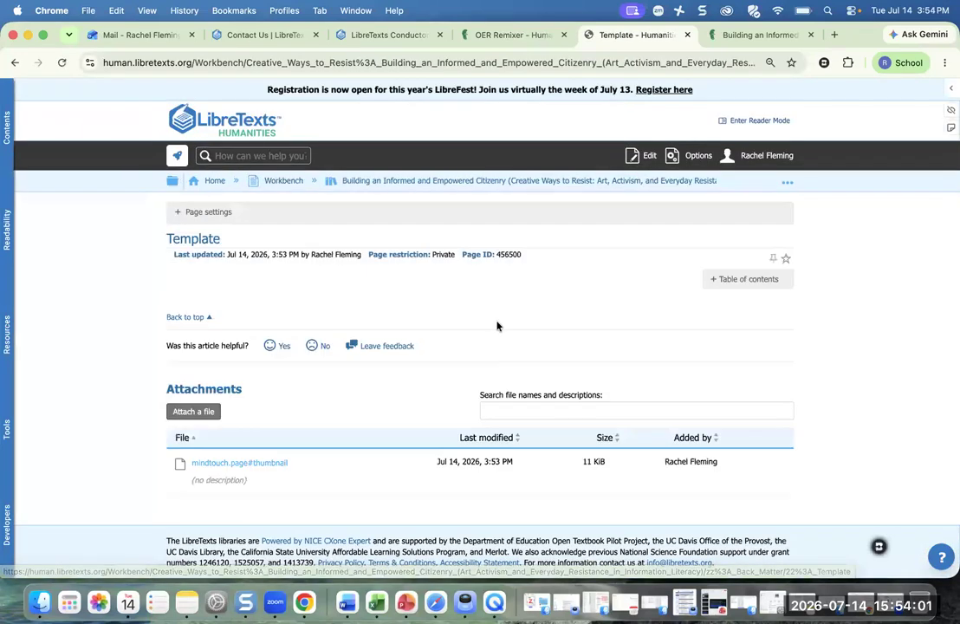
pyautogui.click(650, 157)
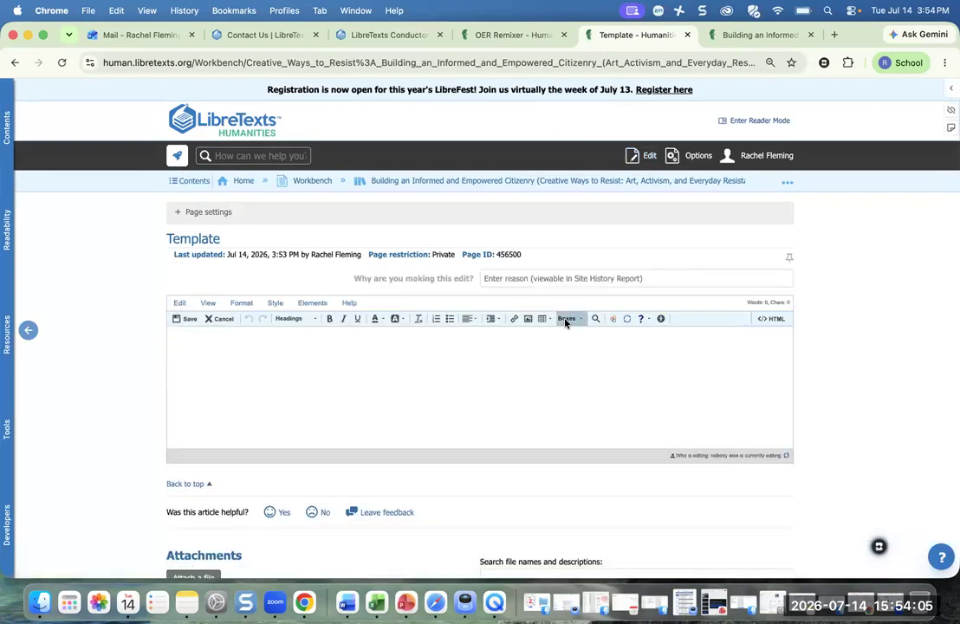
pyautogui.click(290, 318)
pyautogui.click(291, 347)
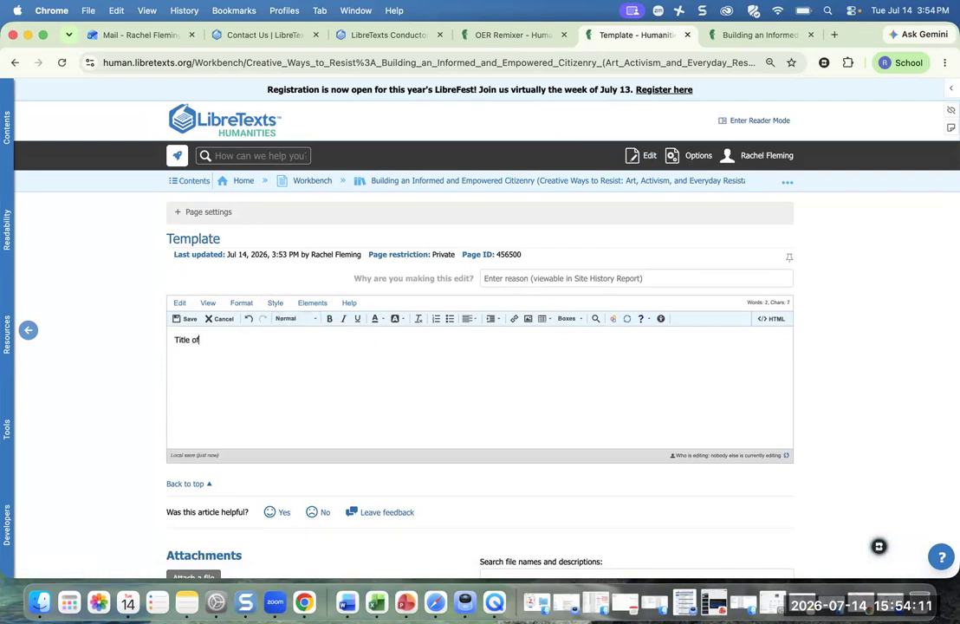
pyautogui.moveTo(242, 340); pyautogui.dragTo(166, 339)
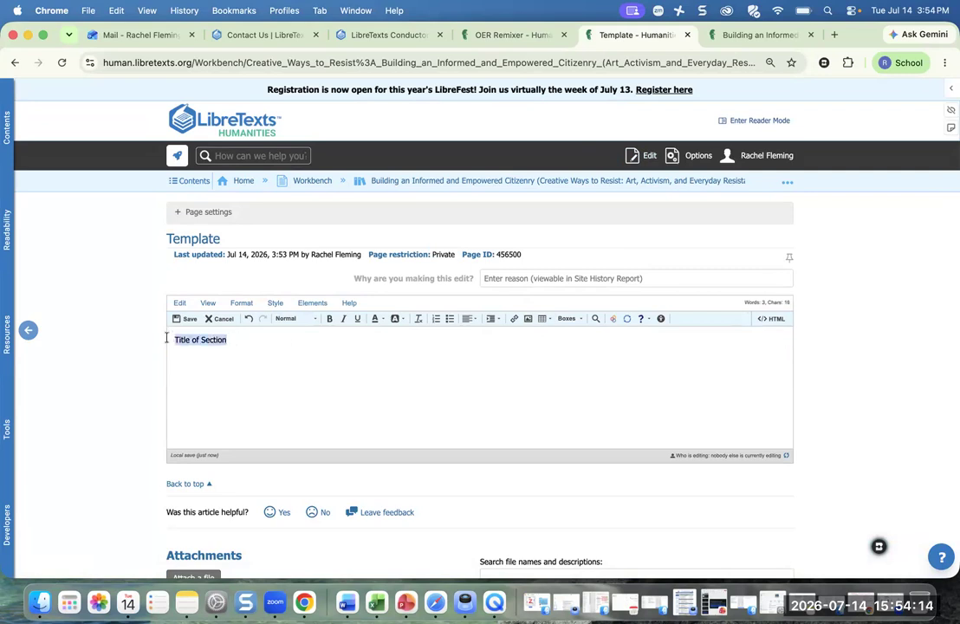
pyautogui.click(291, 318)
pyautogui.click(286, 341)
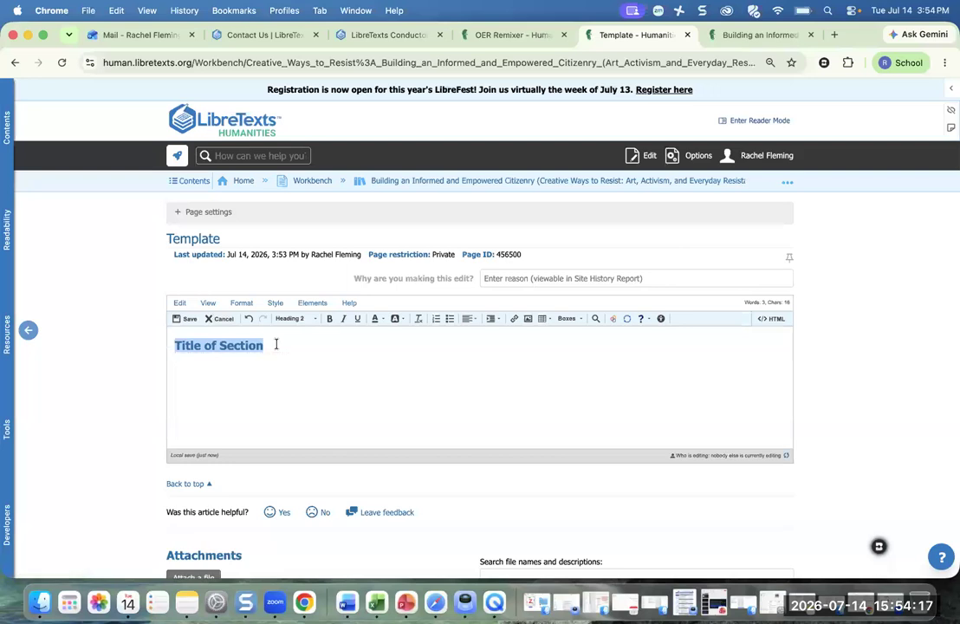
pyautogui.click(275, 344)
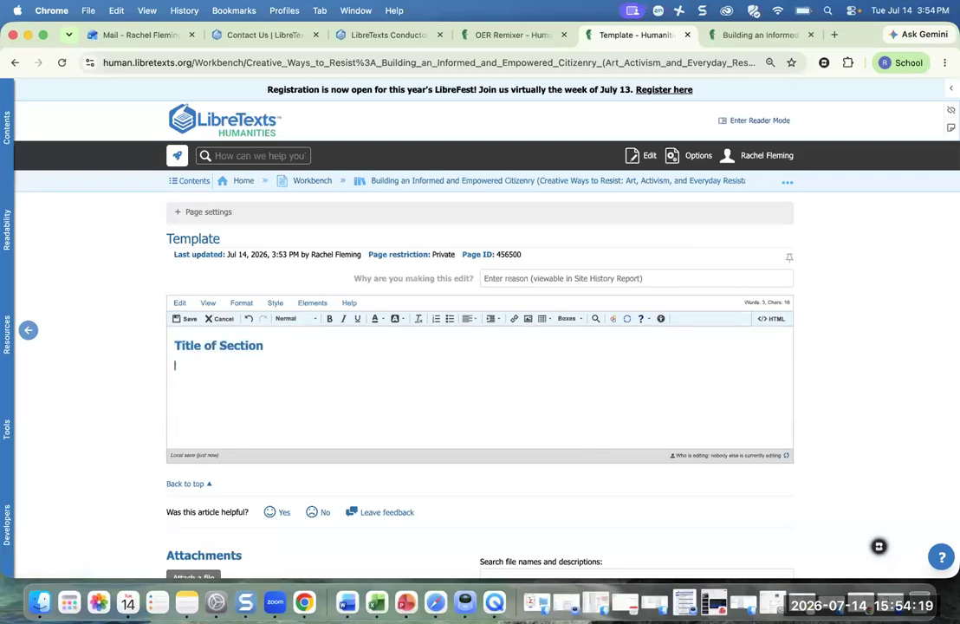
# - Insert a Learning Objectives box followed by a Heading 3 subheading 'heading 2'
pyautogui.click(568, 319)
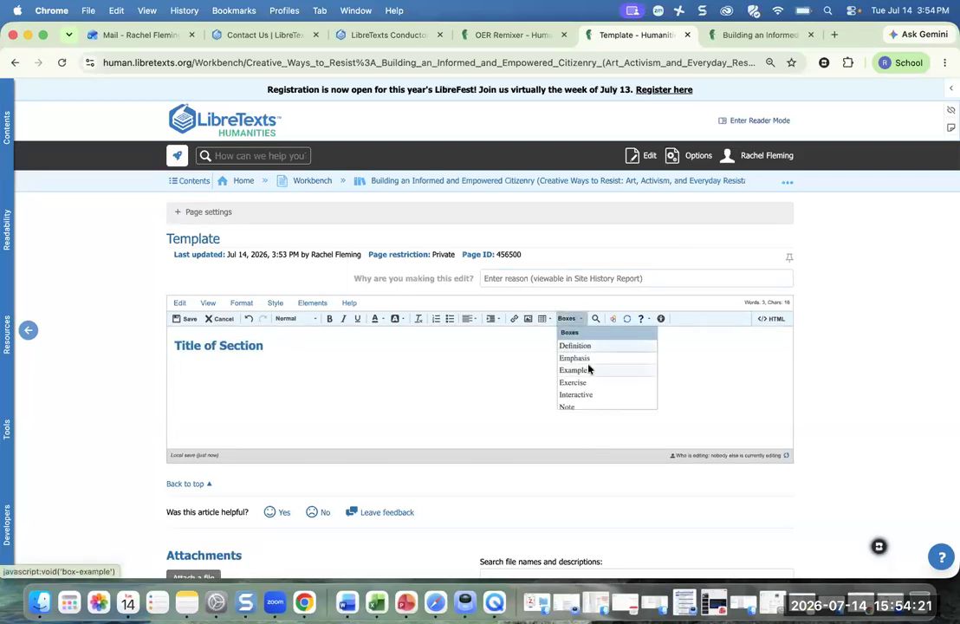
pyautogui.scroll(-3, 587, 371)
pyautogui.click(580, 367)
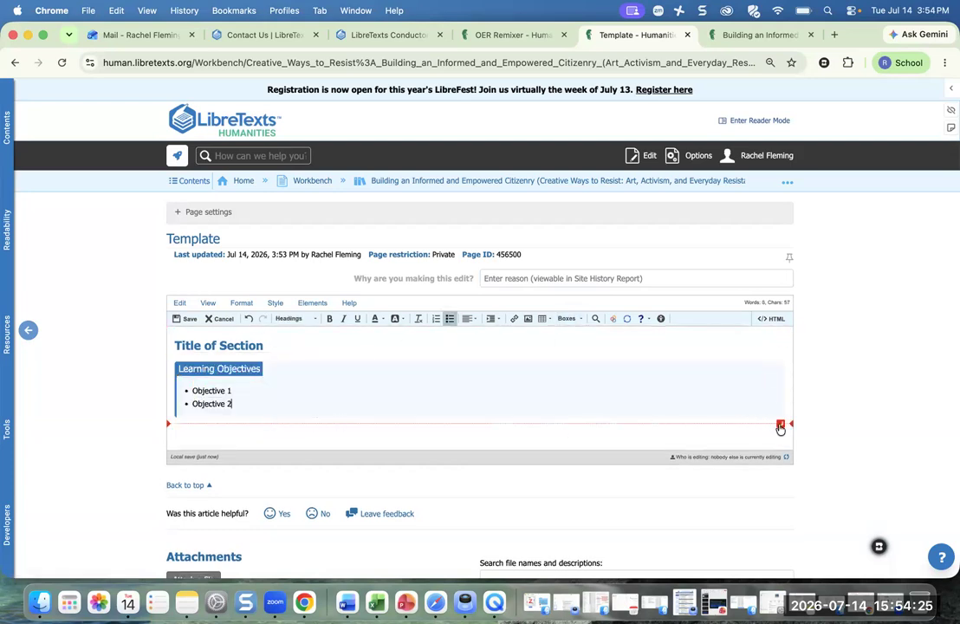
pyautogui.click(779, 423)
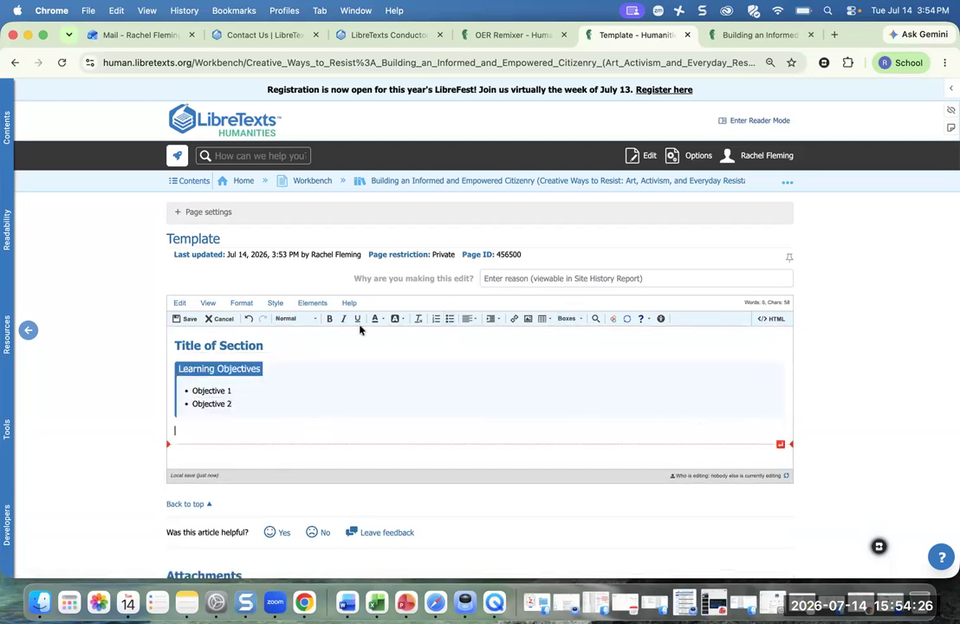
pyautogui.click(290, 318)
pyautogui.click(294, 354)
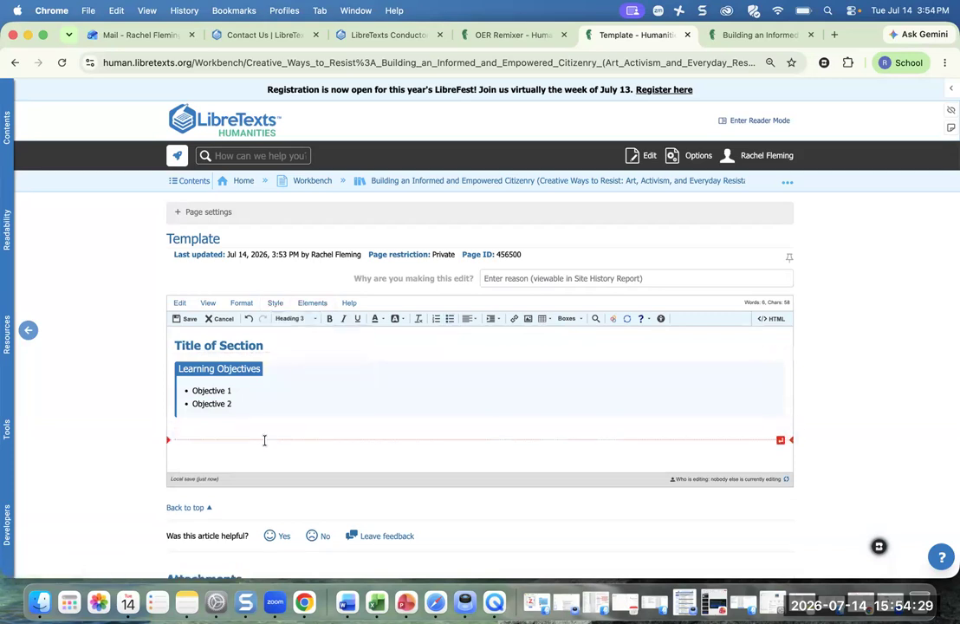
pyautogui.write('heading 2')
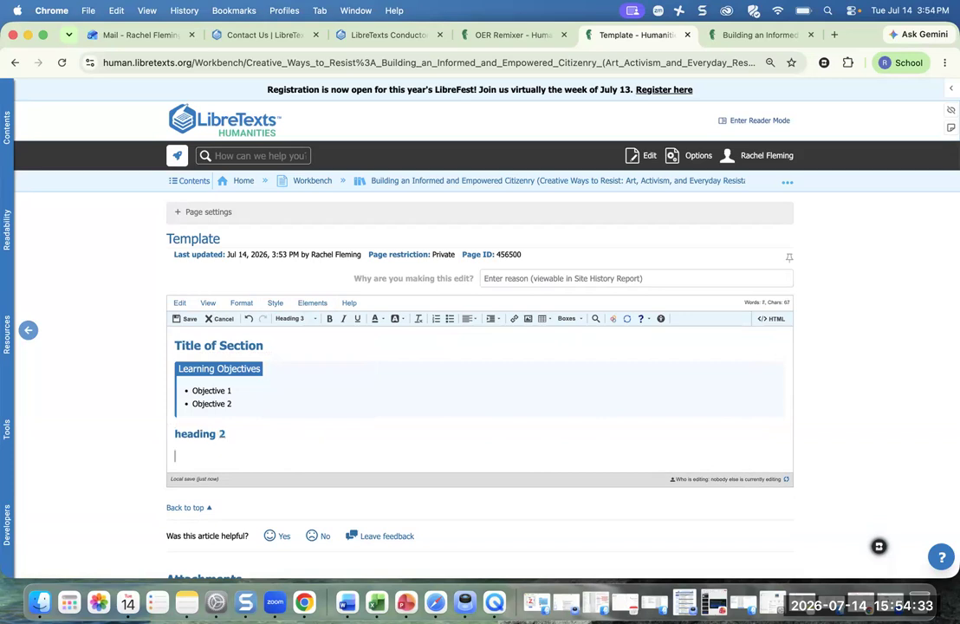
# - Add an Example box below the subheading, with new paragraphs after the heading and the box
pyautogui.click(568, 318)
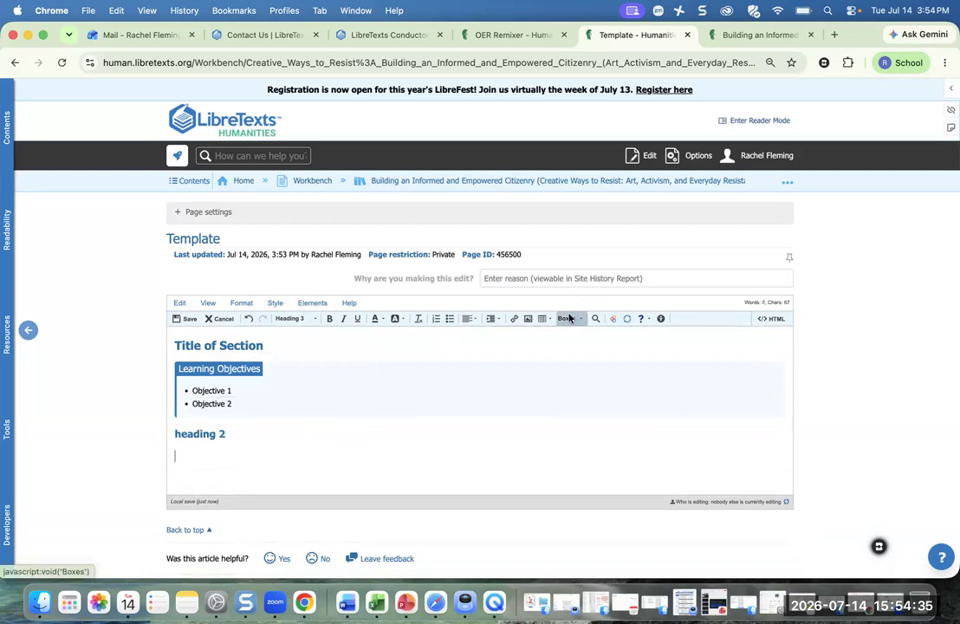
pyautogui.scroll(-1, 592, 358)
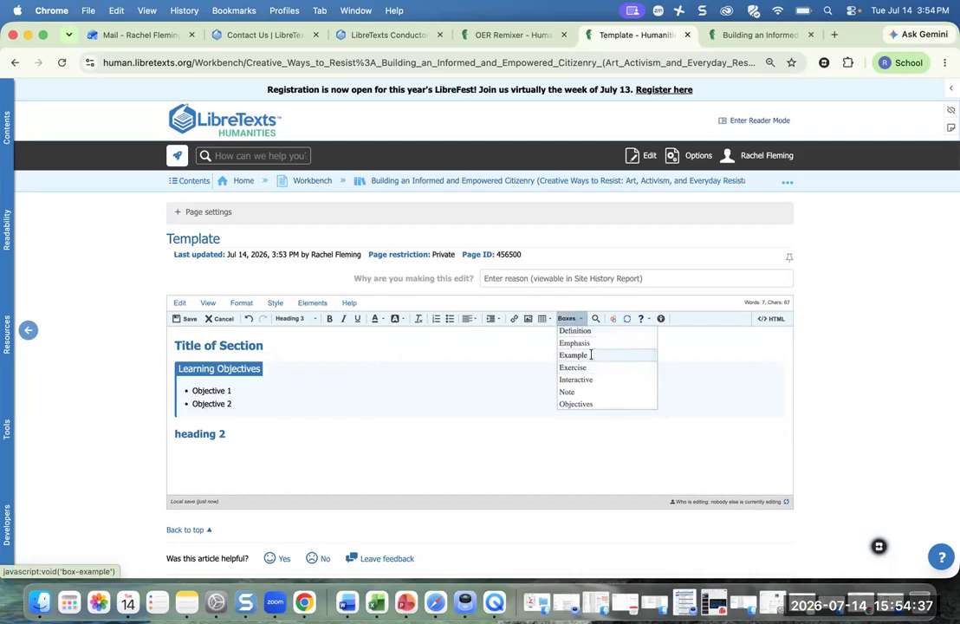
pyautogui.click(574, 355)
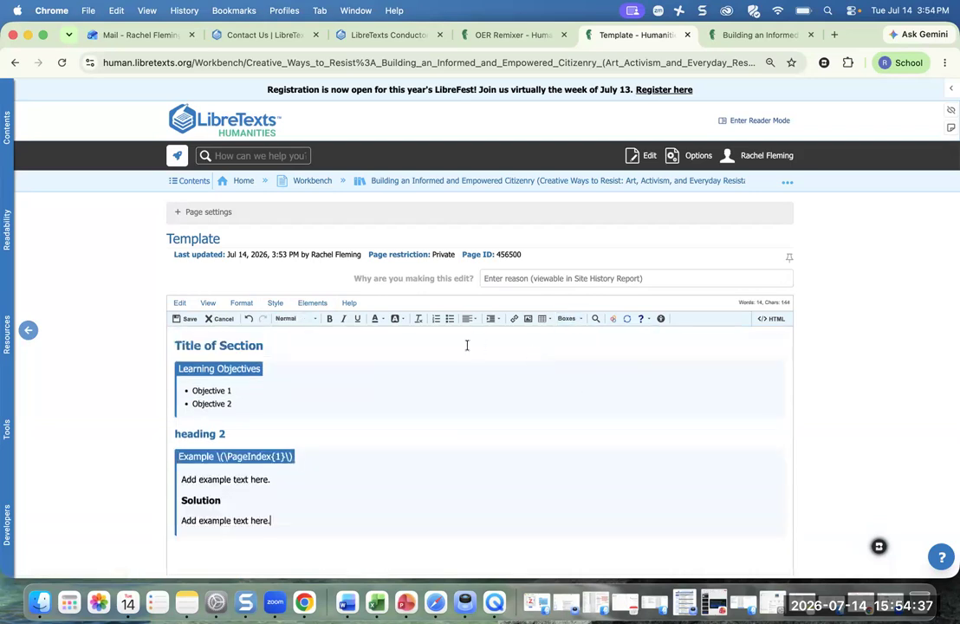
pyautogui.click(237, 433)
pyautogui.press('Return')
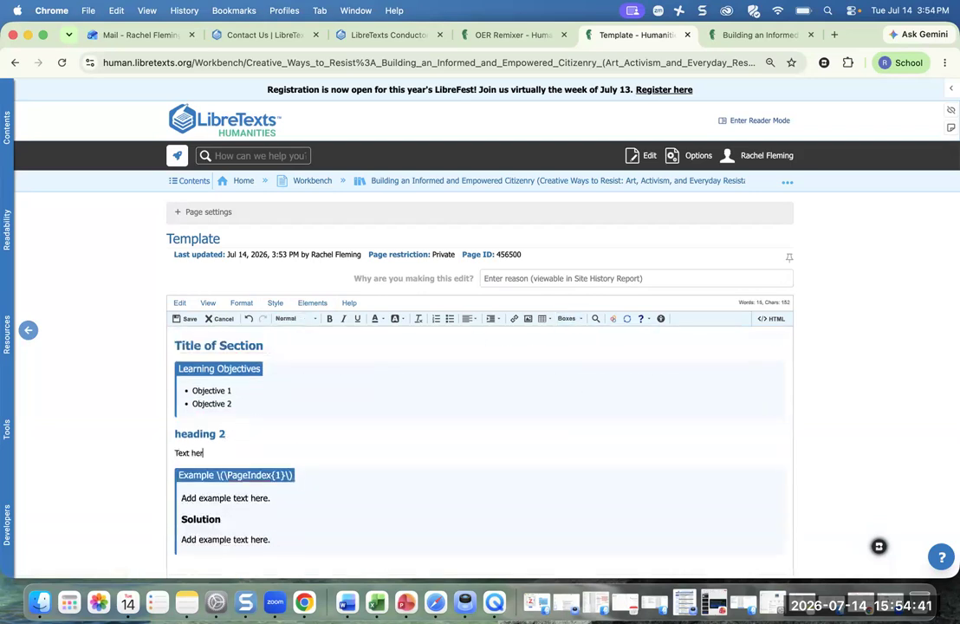
pyautogui.scroll(-3, 594, 380)
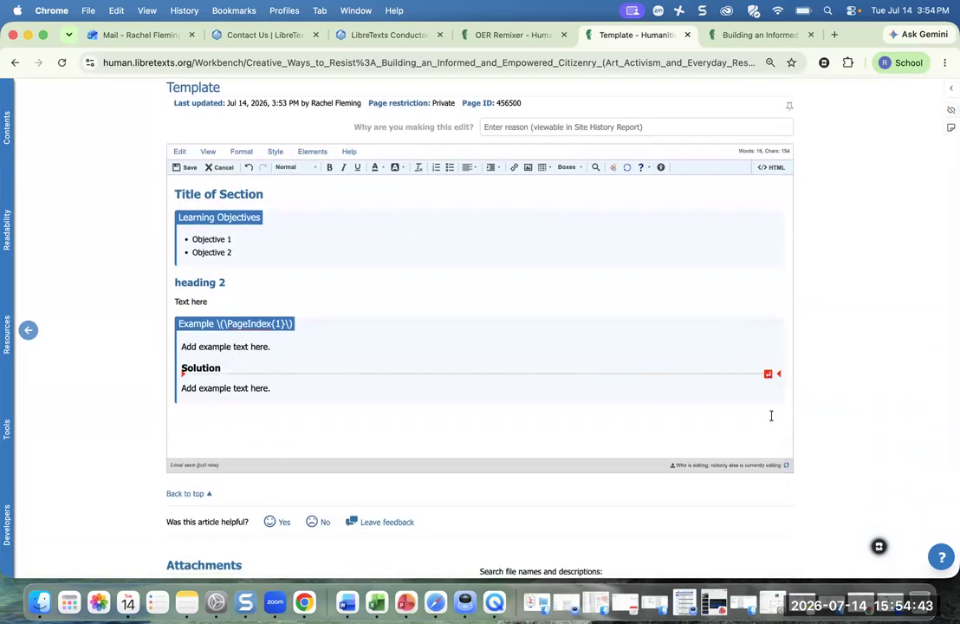
pyautogui.moveTo(779, 412)
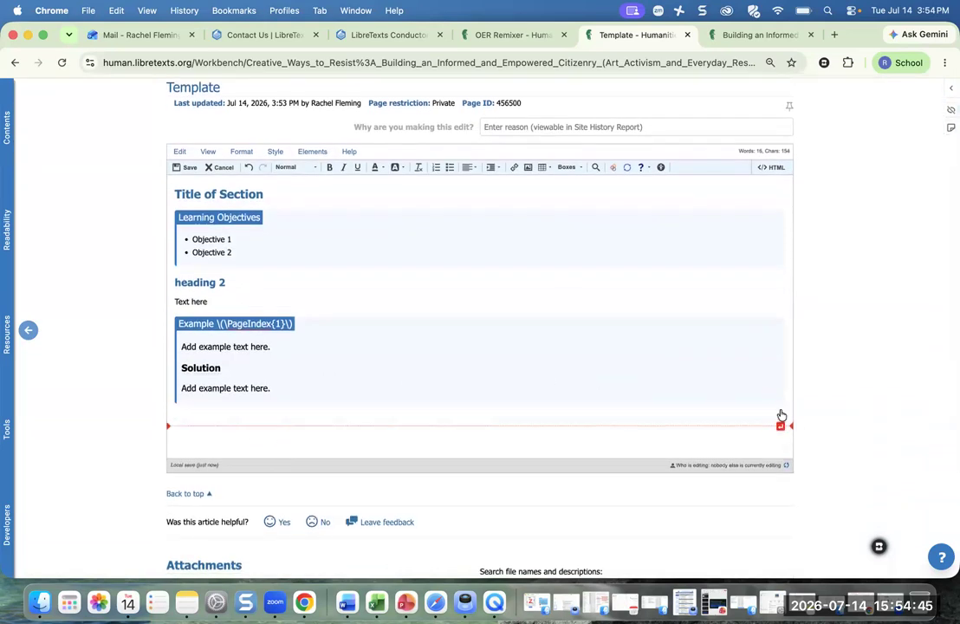
pyautogui.click(780, 424)
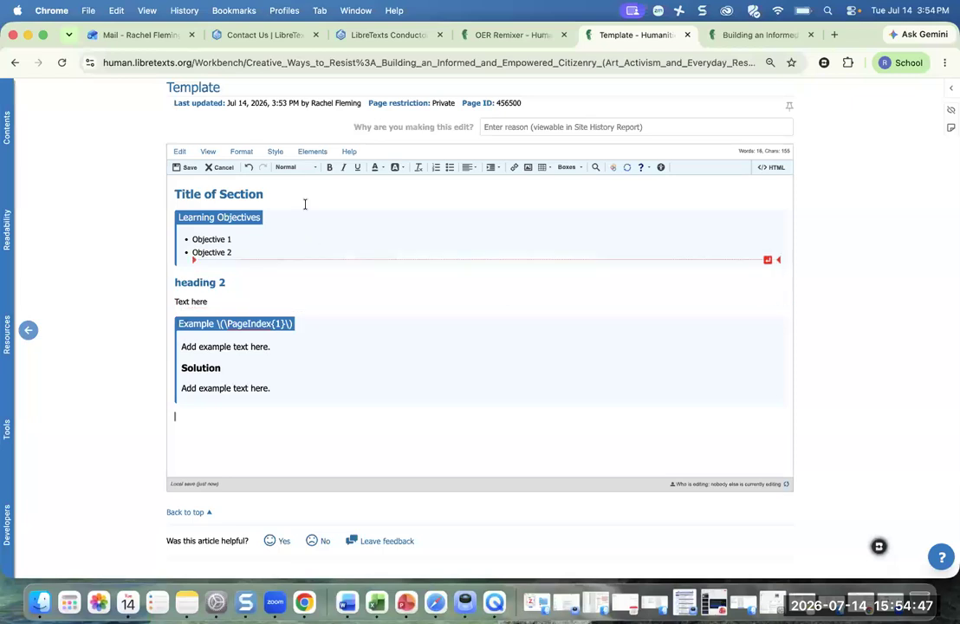
# - Add a Heading 4 subheading 'Heading 3' followed by 'Text here' as normal body text
pyautogui.click(300, 167)
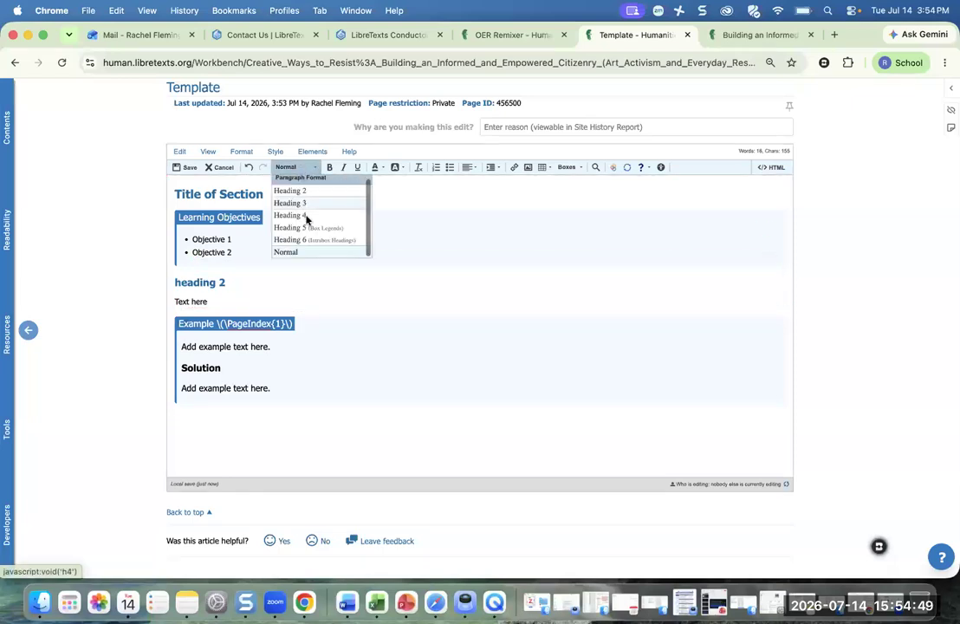
pyautogui.click(306, 216)
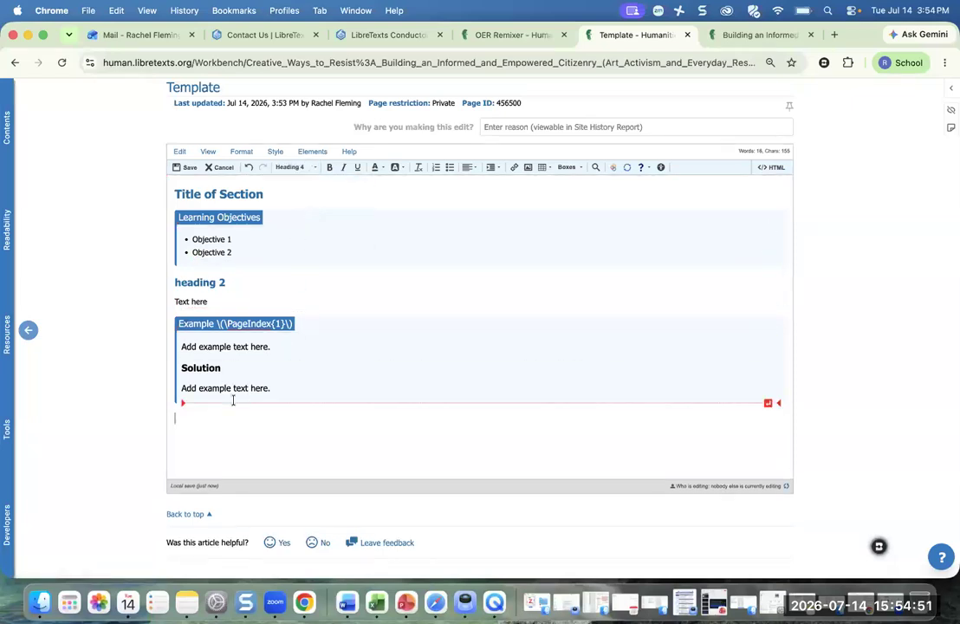
pyautogui.write('Heading 3 ')
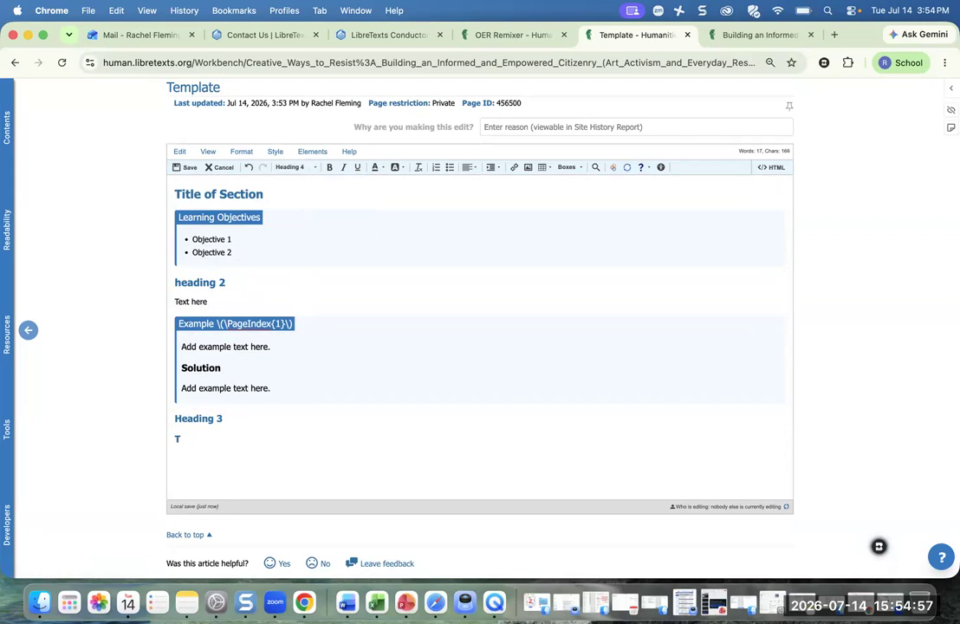
pyautogui.write('Text here')
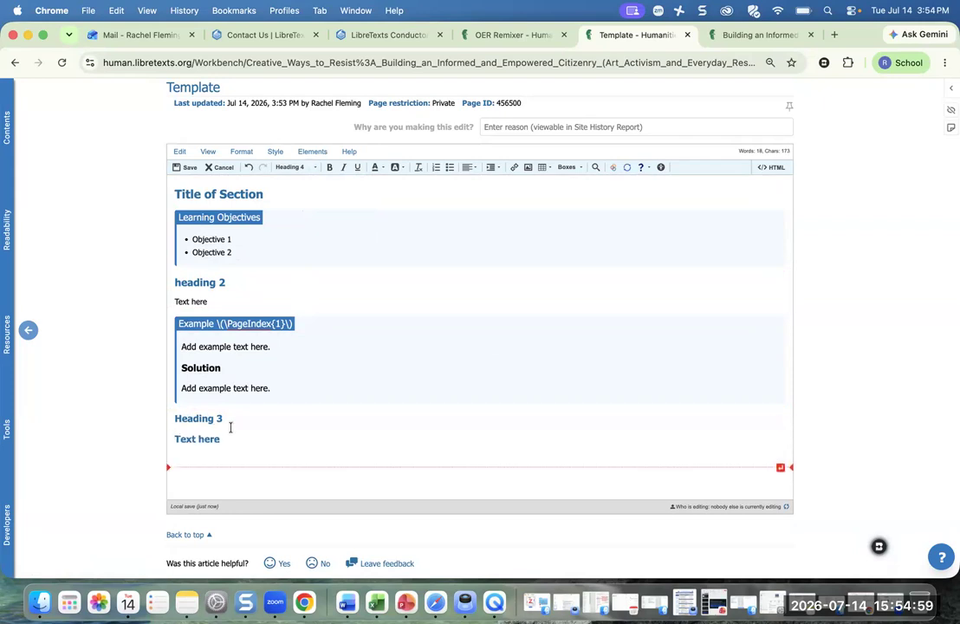
pyautogui.click(299, 167)
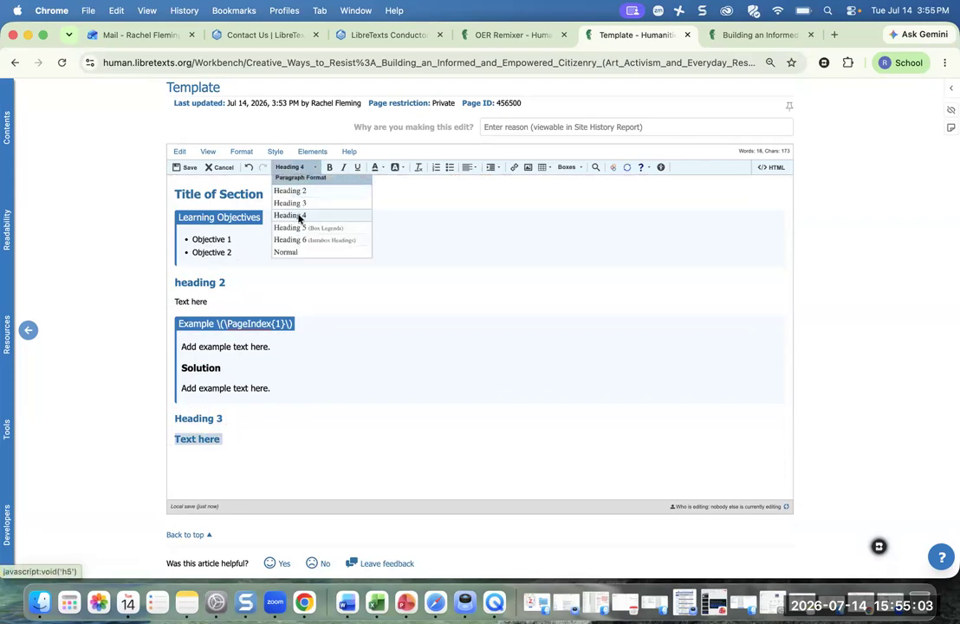
pyautogui.click(289, 255)
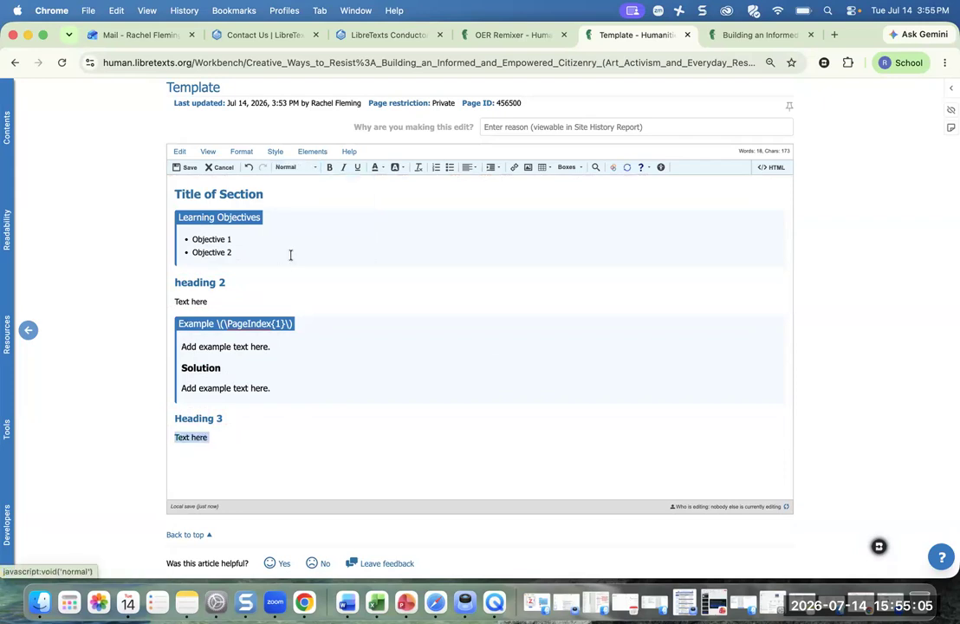
# - Insert a Definition box below and add an empty line beneath it
pyautogui.click(210, 448)
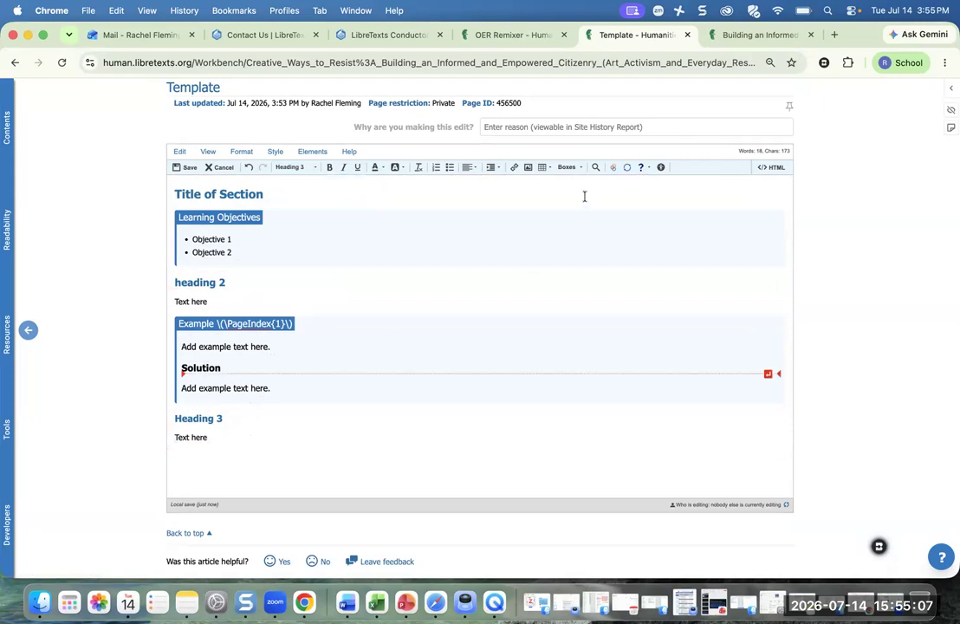
pyautogui.click(567, 168)
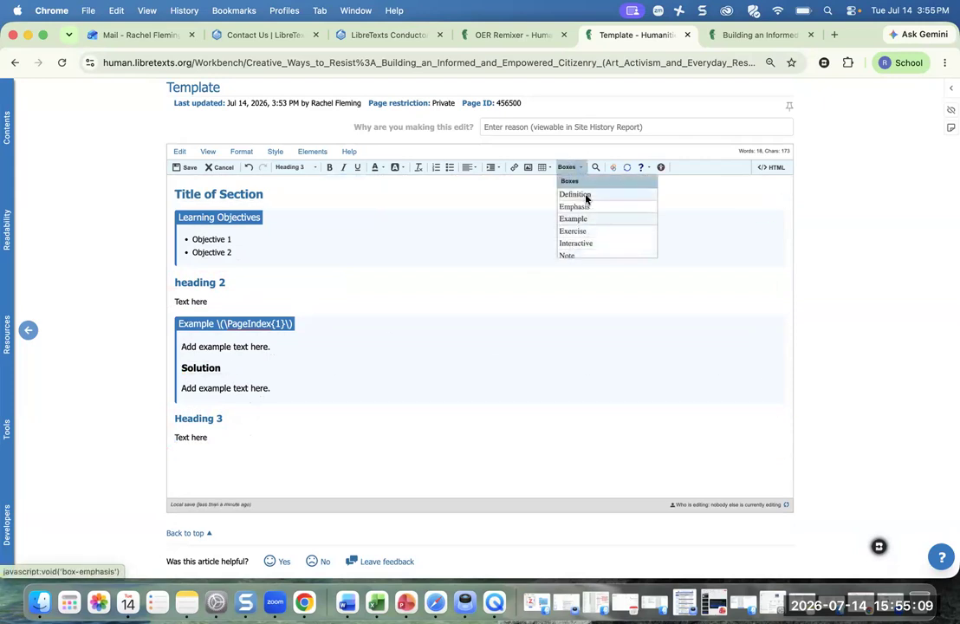
pyautogui.click(585, 196)
pyautogui.scroll(-3, 470, 272)
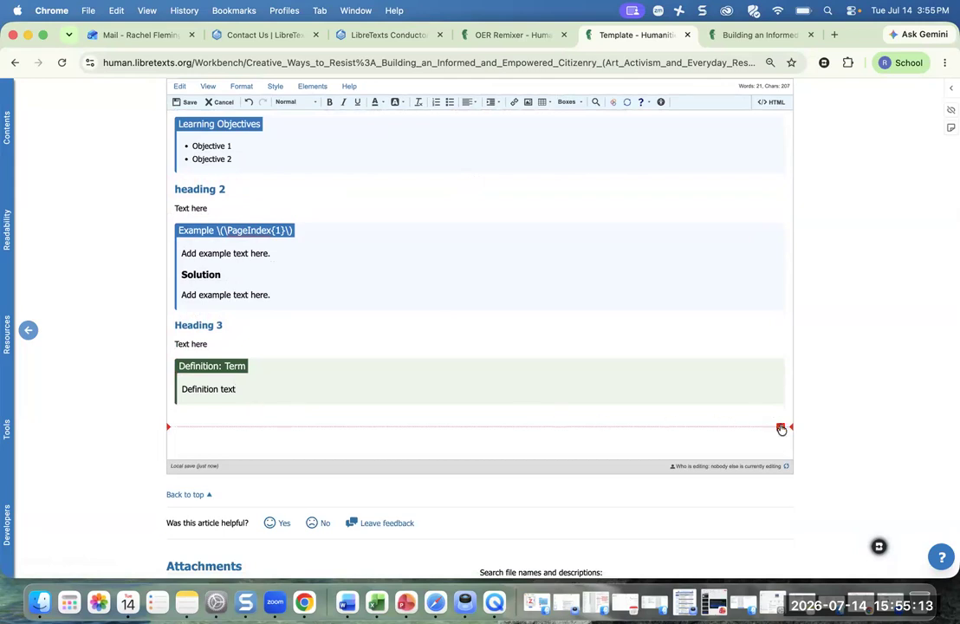
pyautogui.click(780, 426)
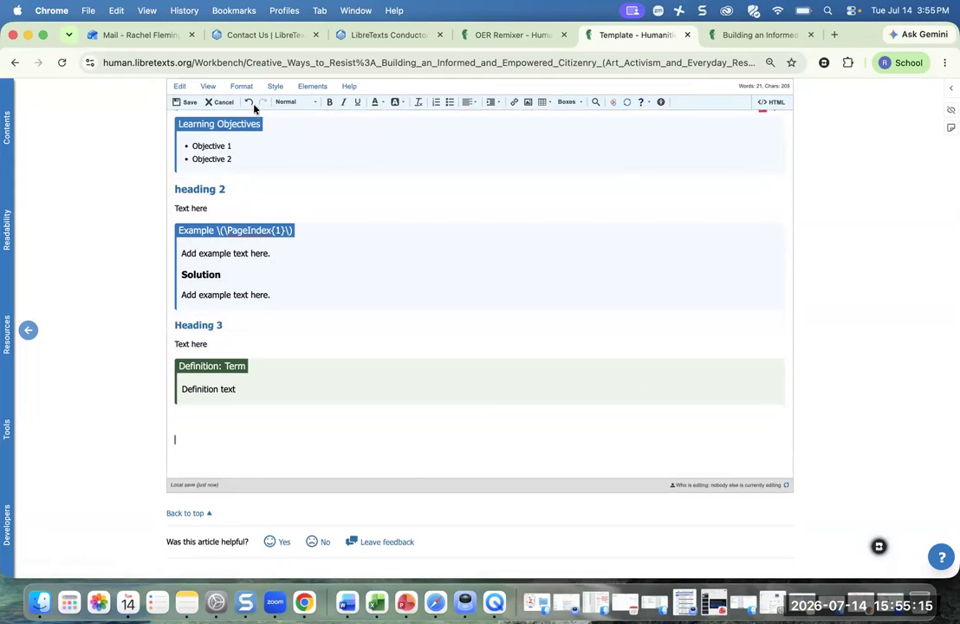
pyautogui.click(308, 88)
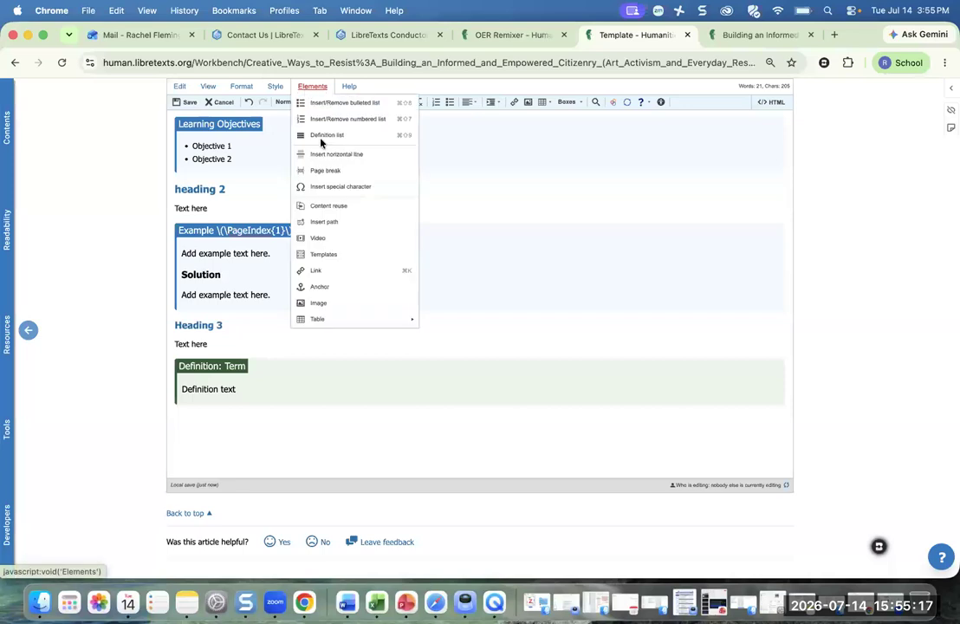
# - Insert Template:AddFigureMultipleCenterCenter below the Definition box, giving four image placeholders captioned 'Paste Caption Here'
pyautogui.click(337, 258)
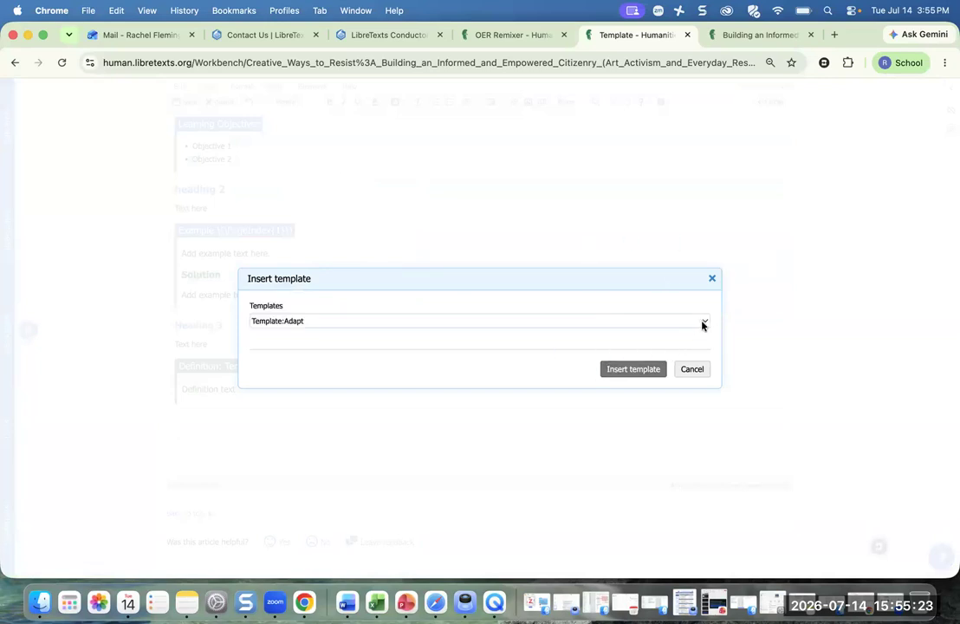
pyautogui.click(702, 325)
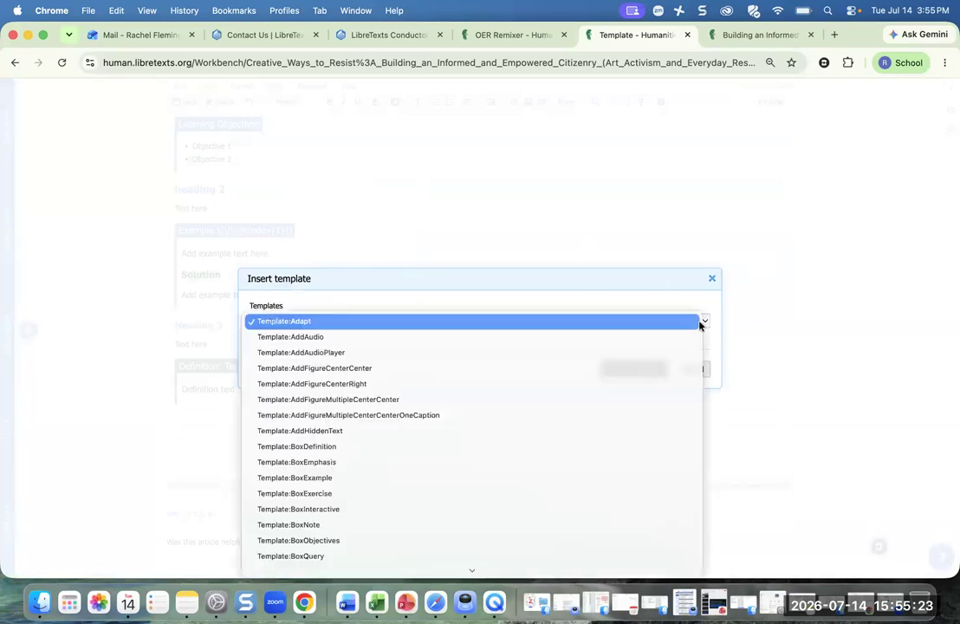
pyautogui.click(429, 401)
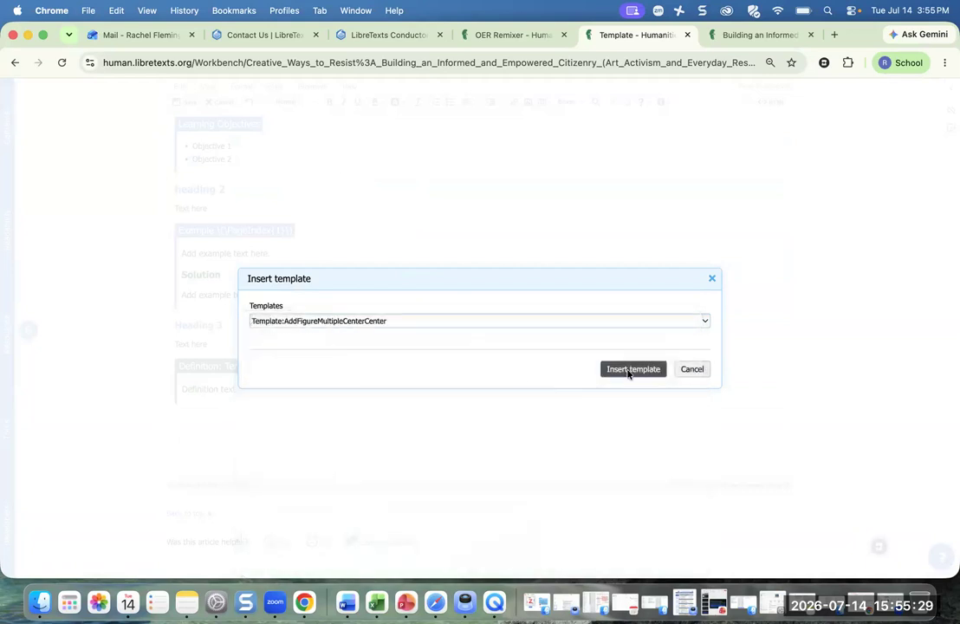
pyautogui.click(631, 369)
pyautogui.scroll(-2, 585, 336)
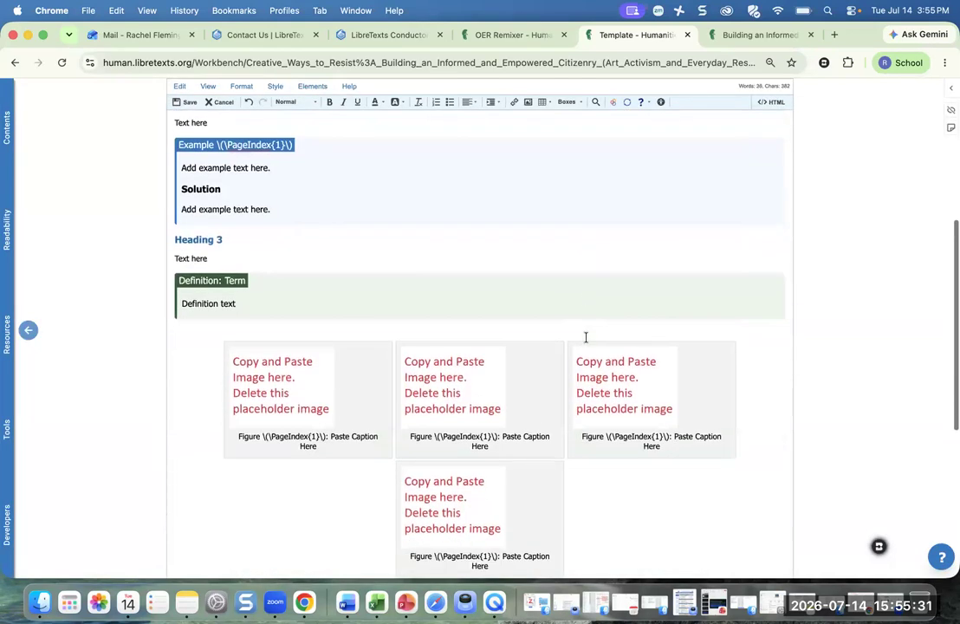
pyautogui.scroll(-4, 585, 336)
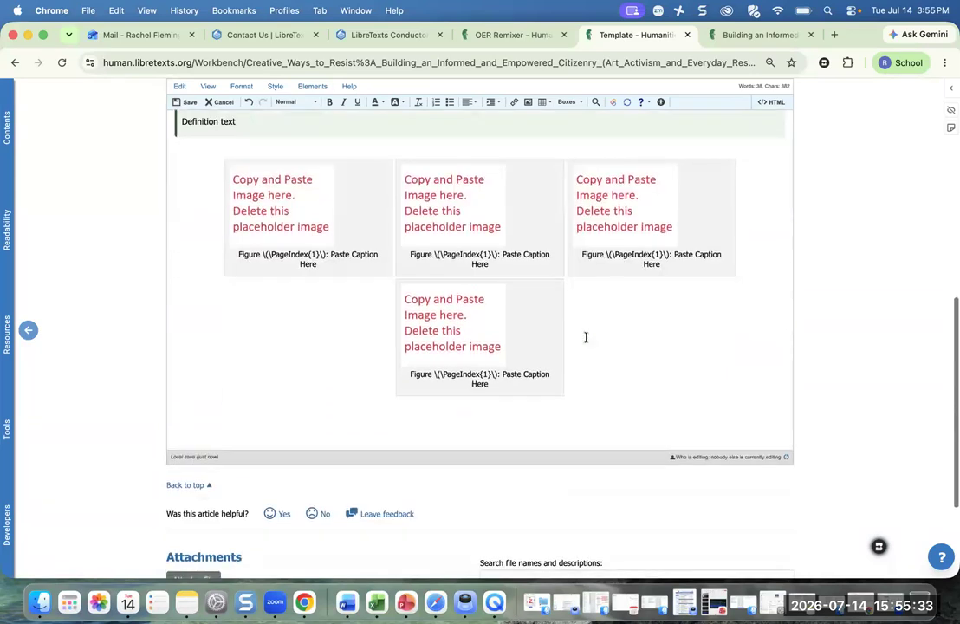
pyautogui.scroll(8, 410, 256)
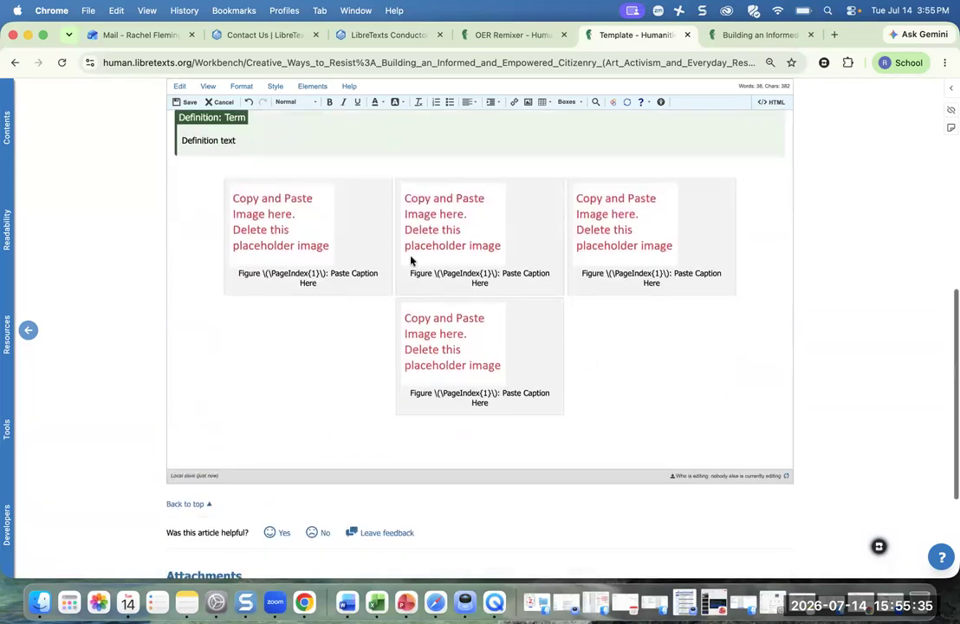
pyautogui.scroll(-8, 410, 257)
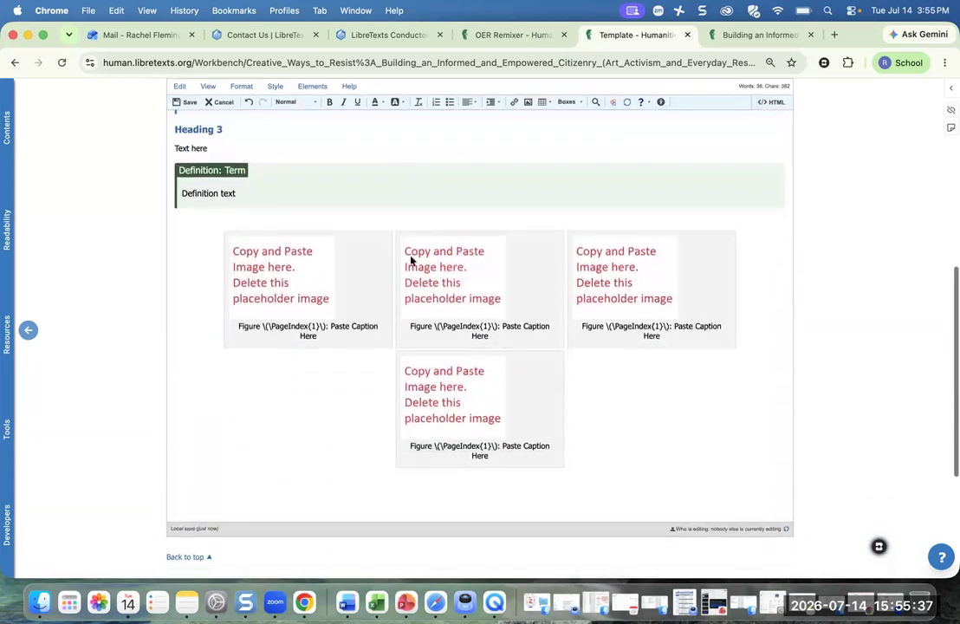
pyautogui.click(291, 104)
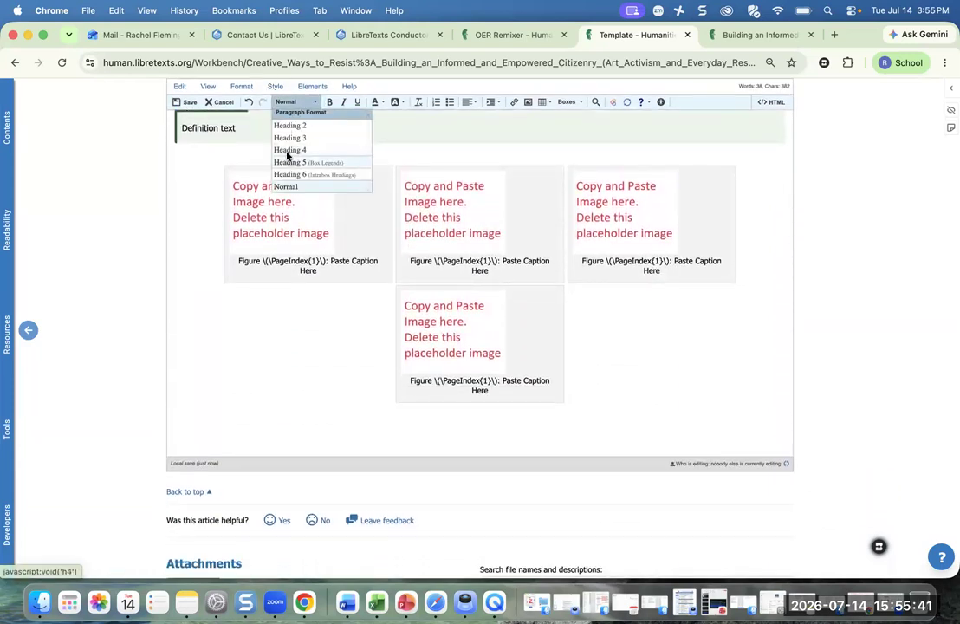
# - Add a Heading 4 'Attributions and References' with 'Text here' beneath it, then save the page
pyautogui.click(289, 151)
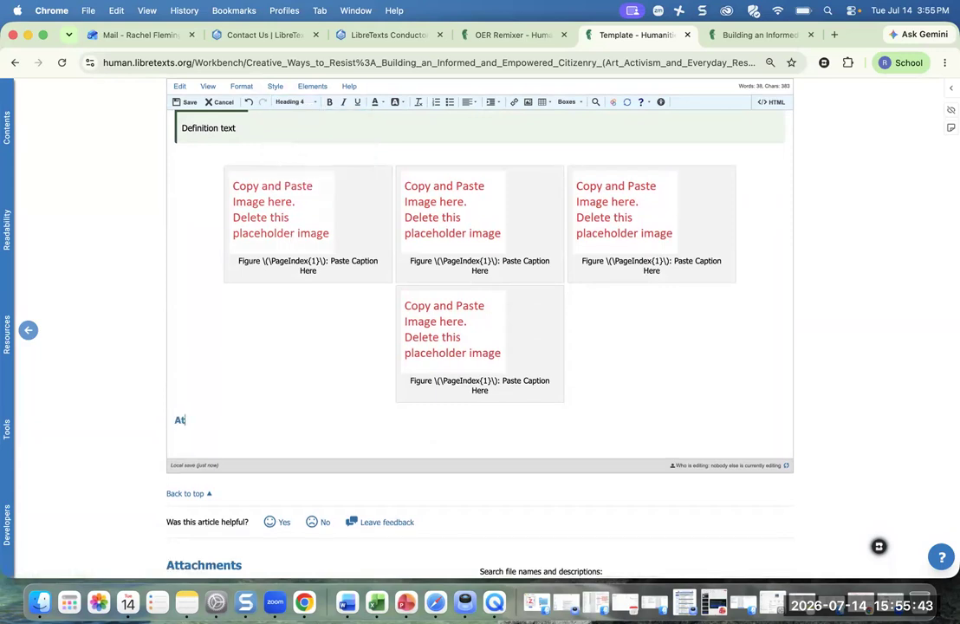
pyautogui.press('Return')
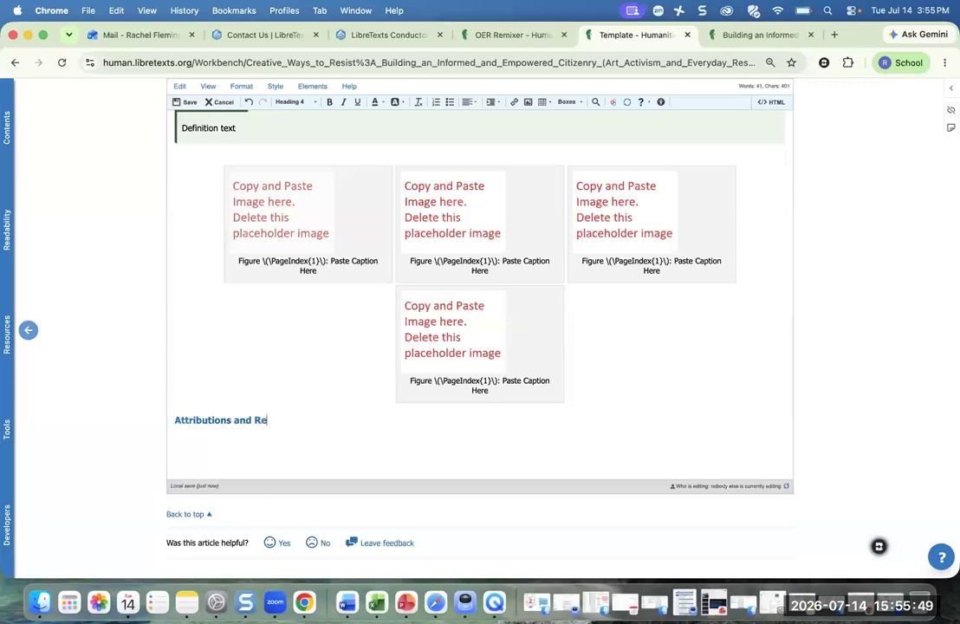
pyautogui.press('Return')
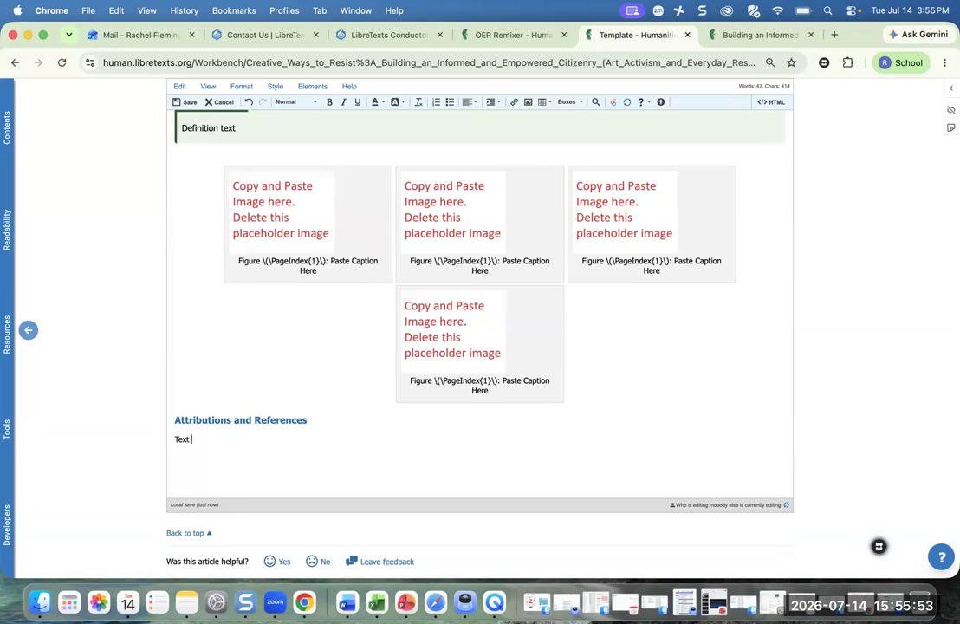
pyautogui.click(187, 102)
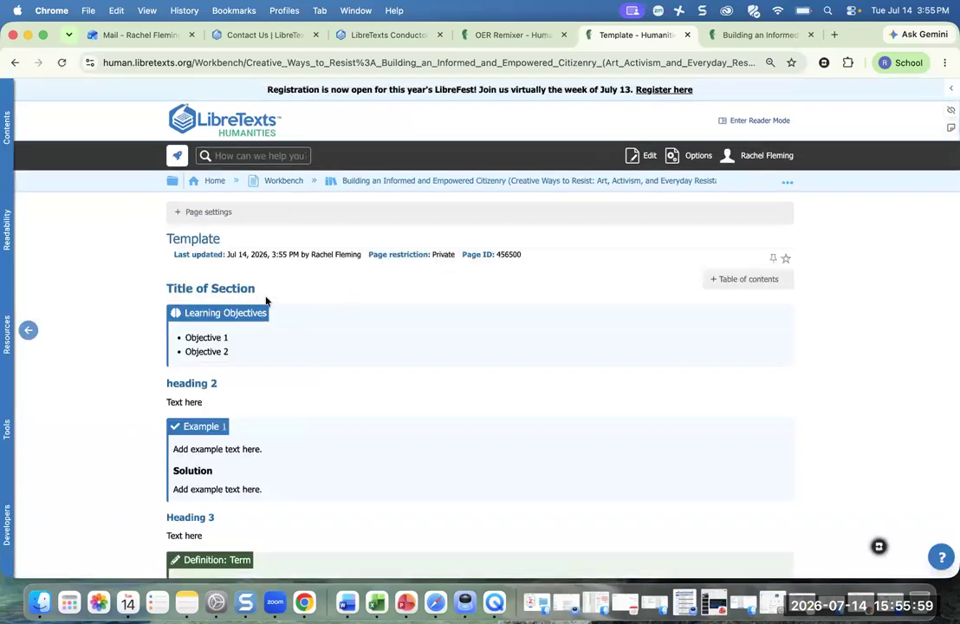
# - Select and copy all the Template page's content in the editor, then exit without saving changes
pyautogui.click(638, 157)
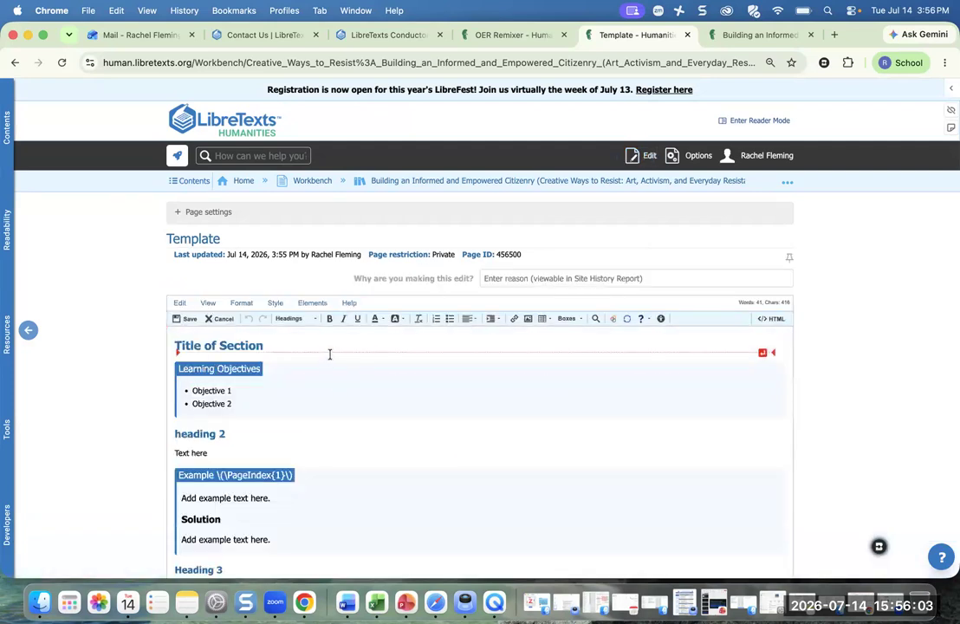
pyautogui.press('super+a')
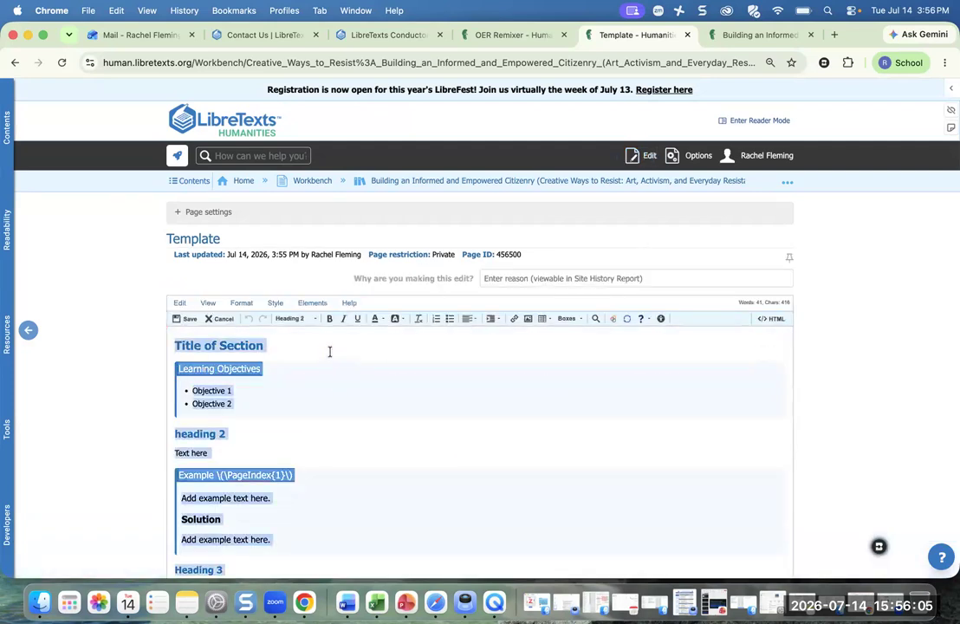
pyautogui.click(212, 318)
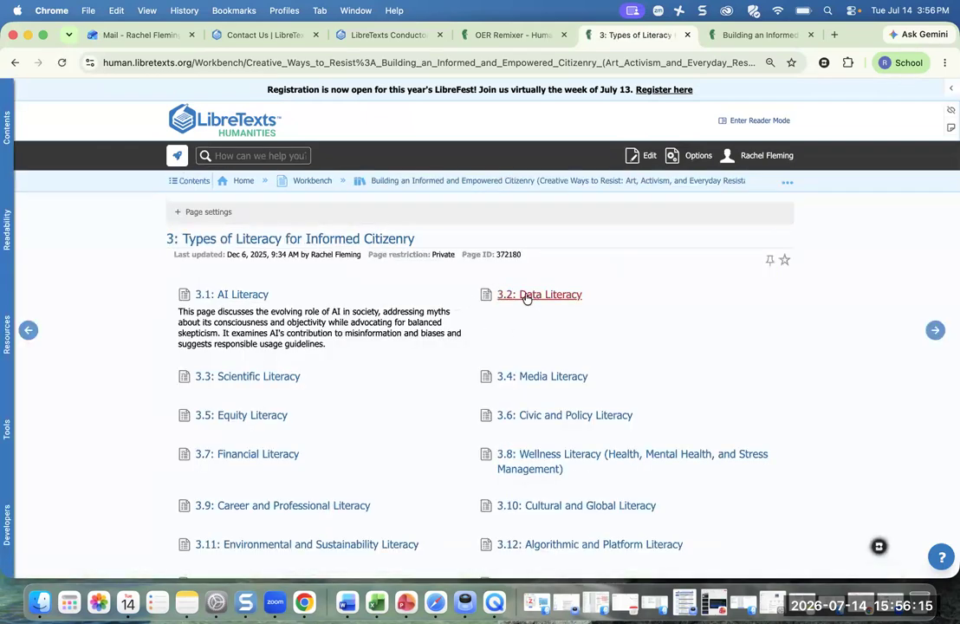
# - Paste the copied template content into page 3.2: Data Literacy and save it
pyautogui.click(526, 298)
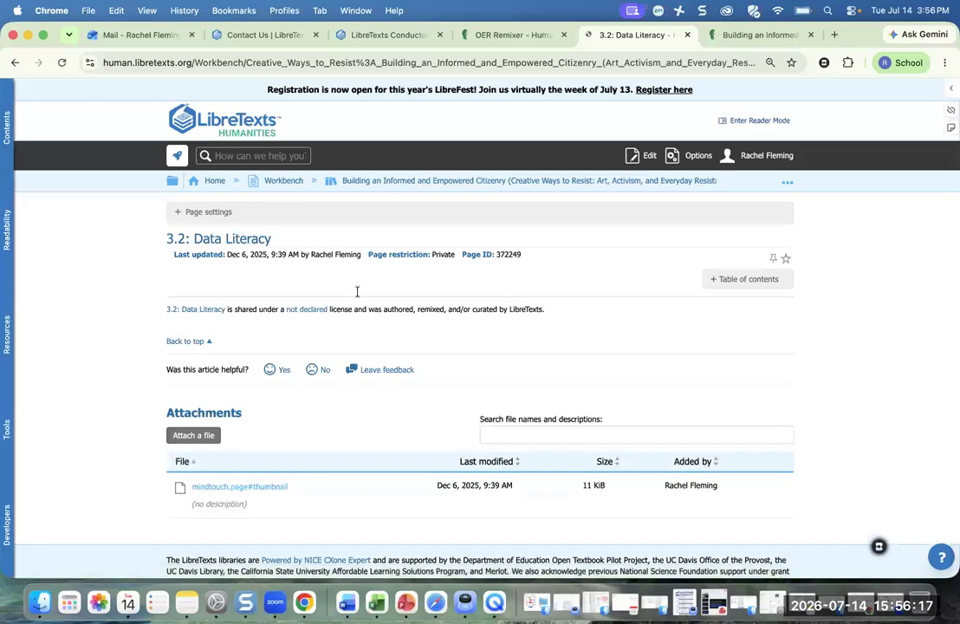
pyautogui.click(635, 169)
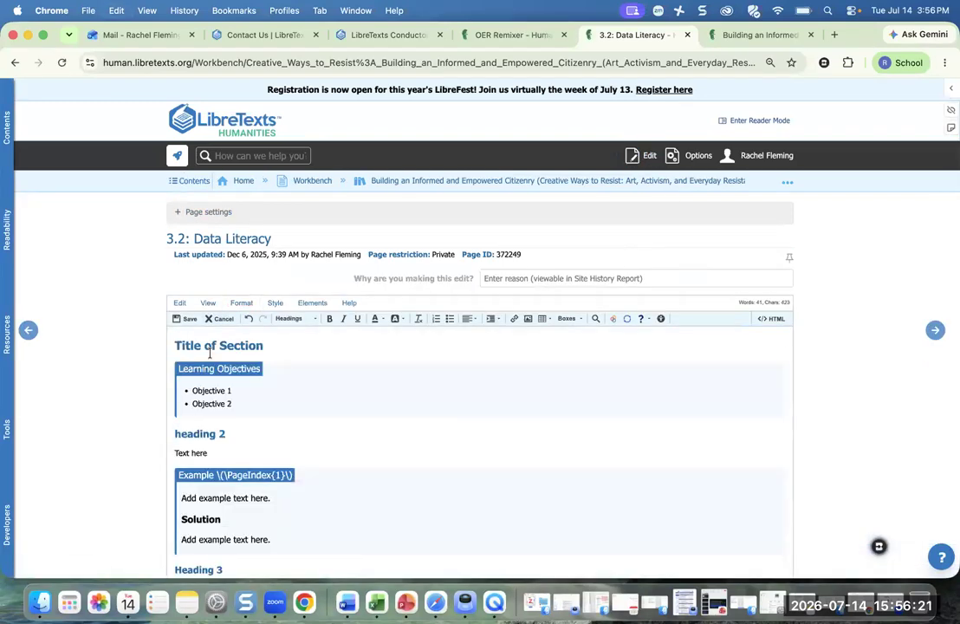
pyautogui.scroll(10, 209, 353)
pyautogui.click(189, 319)
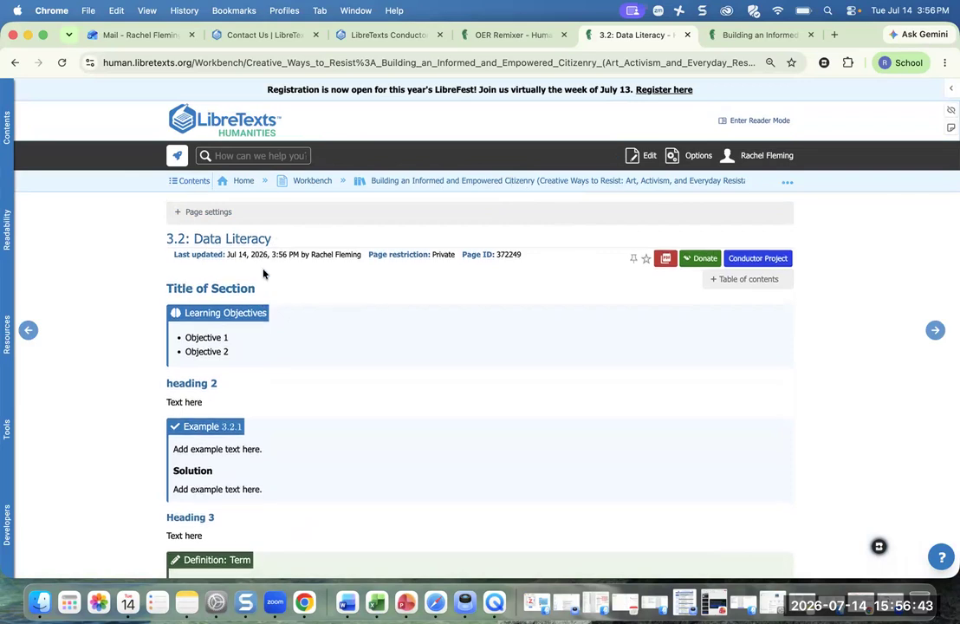
pyautogui.scroll(-3, 292, 350)
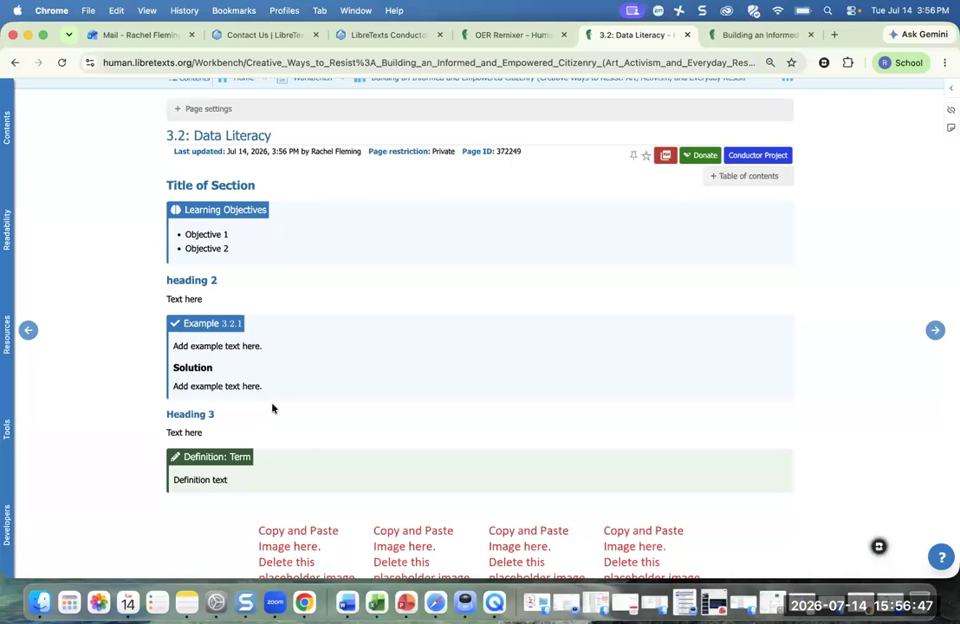
pyautogui.scroll(-5, 433, 375)
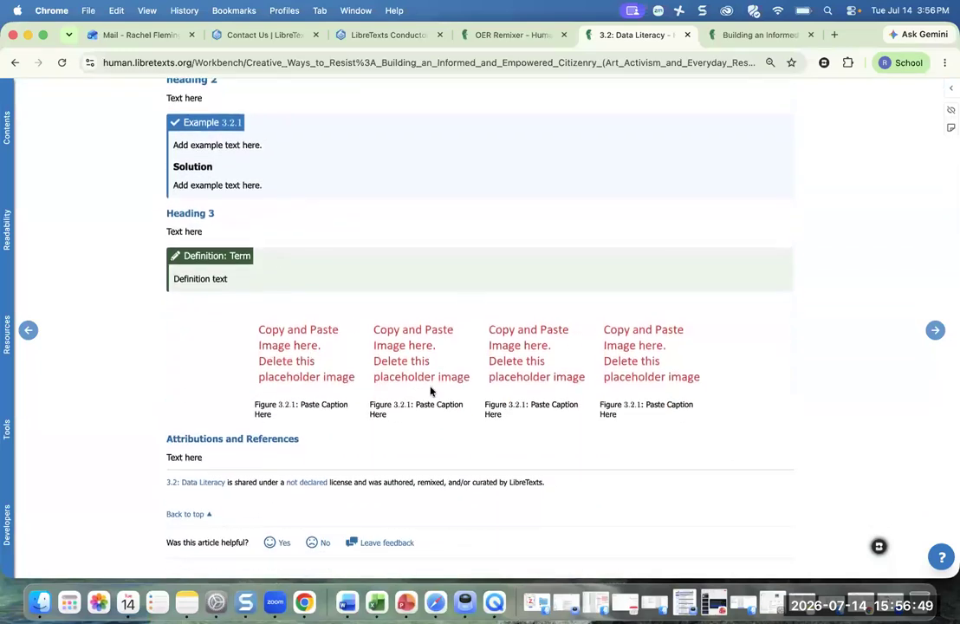
pyautogui.scroll(-1, 429, 391)
pyautogui.scroll(9, 430, 391)
pyautogui.scroll(-1, 429, 392)
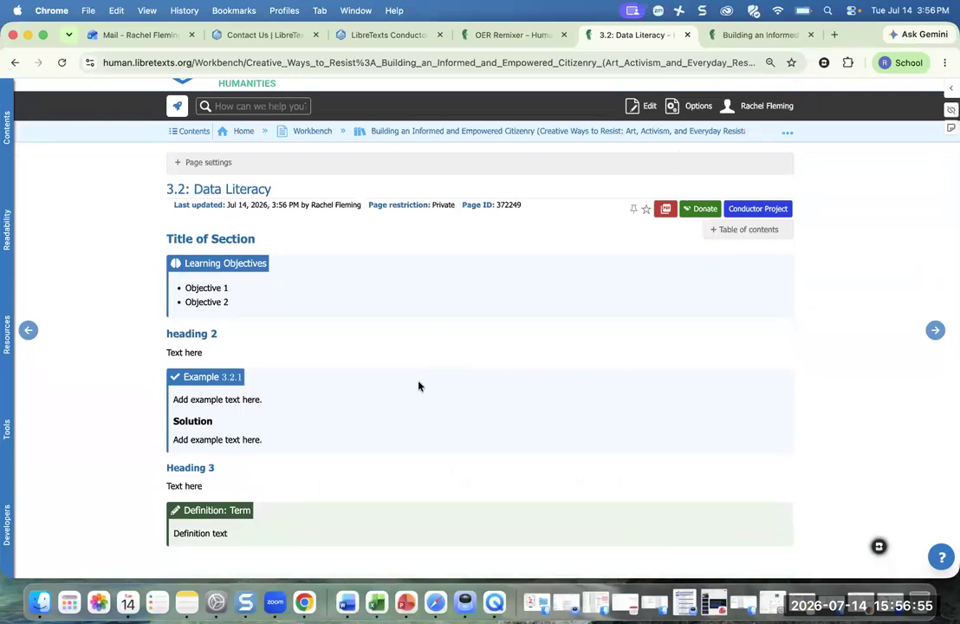
pyautogui.scroll(-10, 417, 386)
pyautogui.scroll(10, 417, 386)
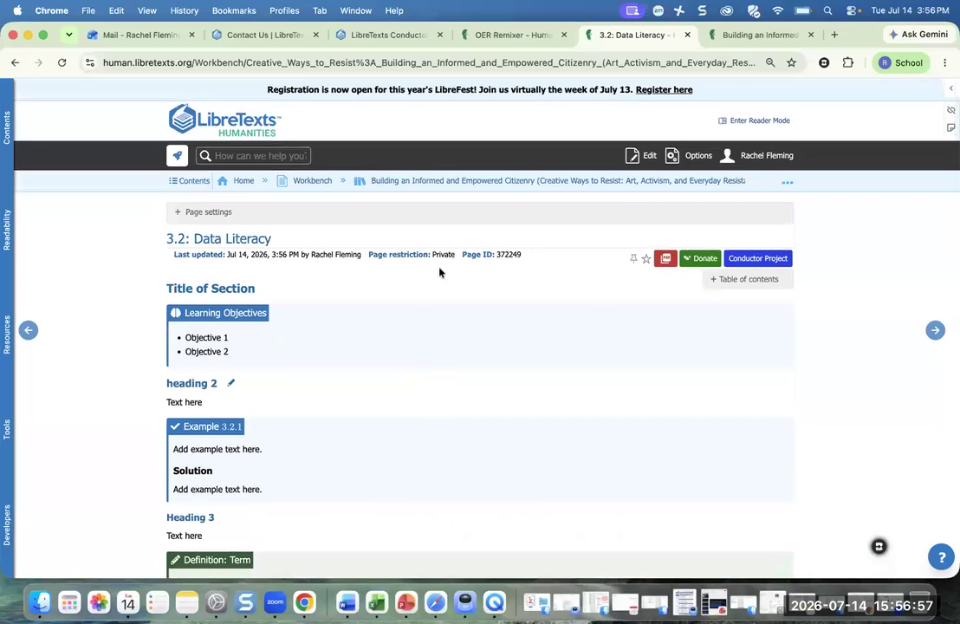